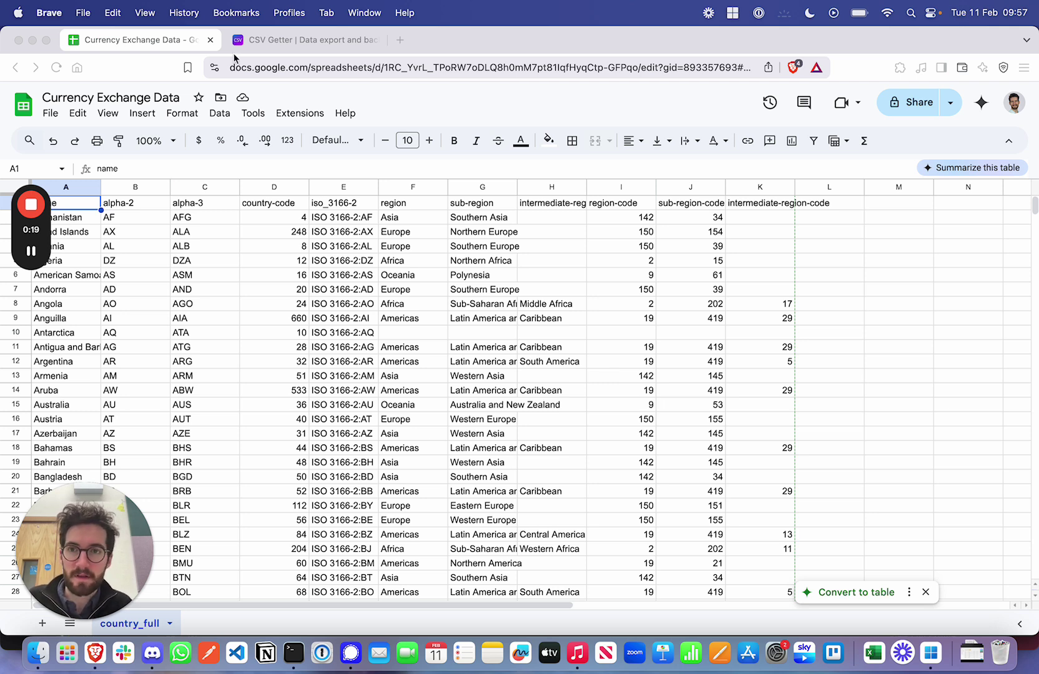
# Step: Look over the Currency Exchange Data spreadsheet, then return to the CSV Getter home dashboard
pyautogui.click(279, 46)
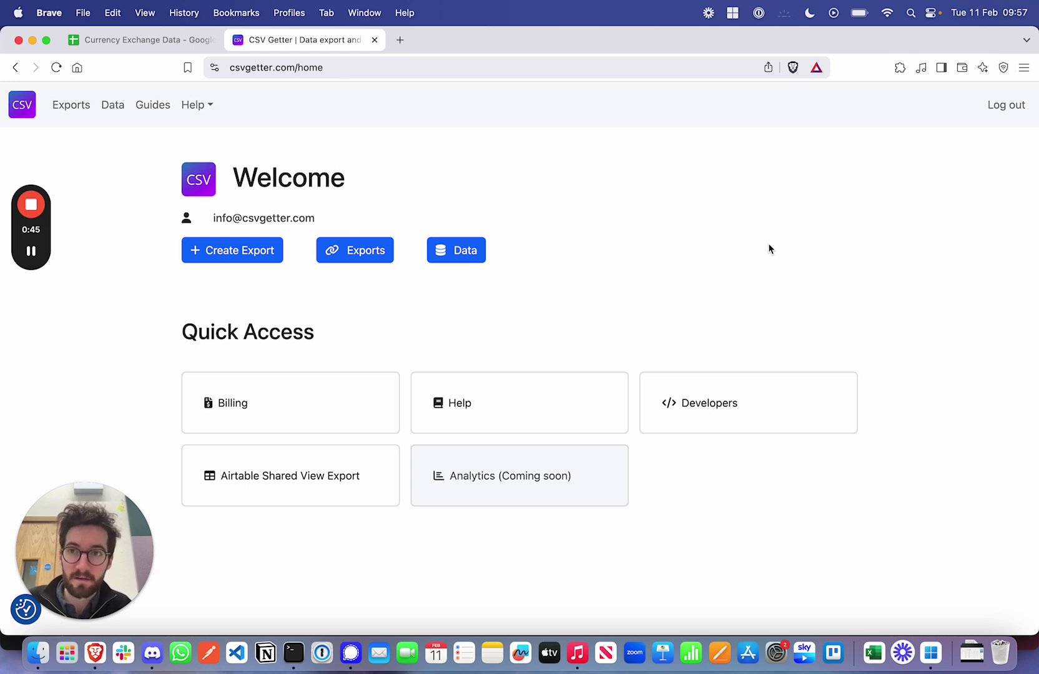
pyautogui.click(142, 40)
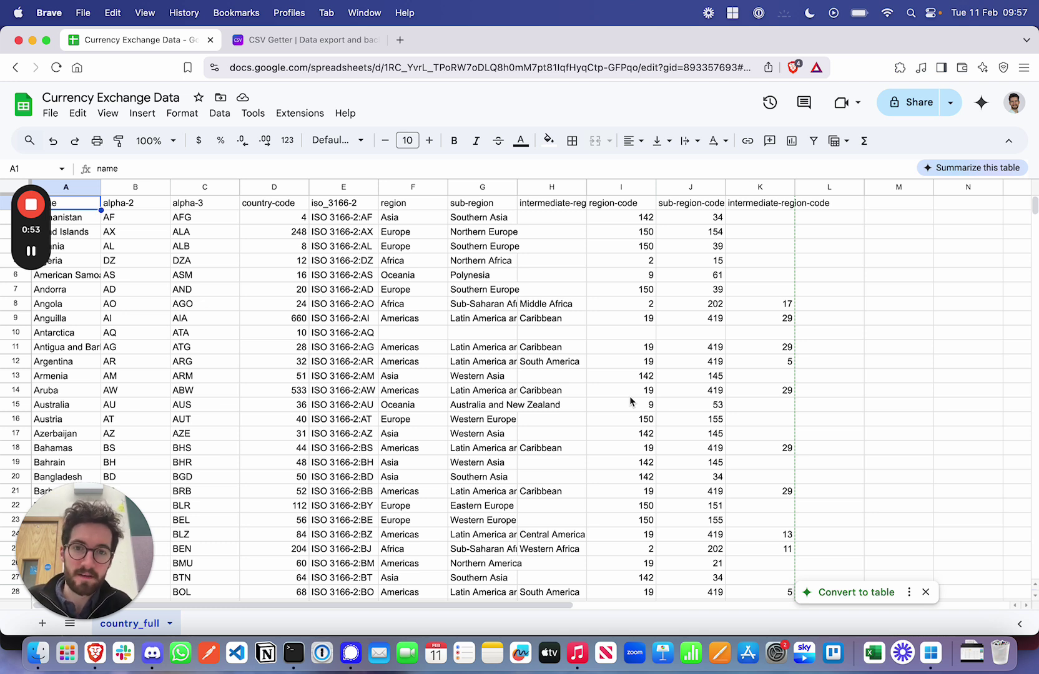
pyautogui.moveTo(31, 251)
pyautogui.hotkey('ctrl', 'Tab')
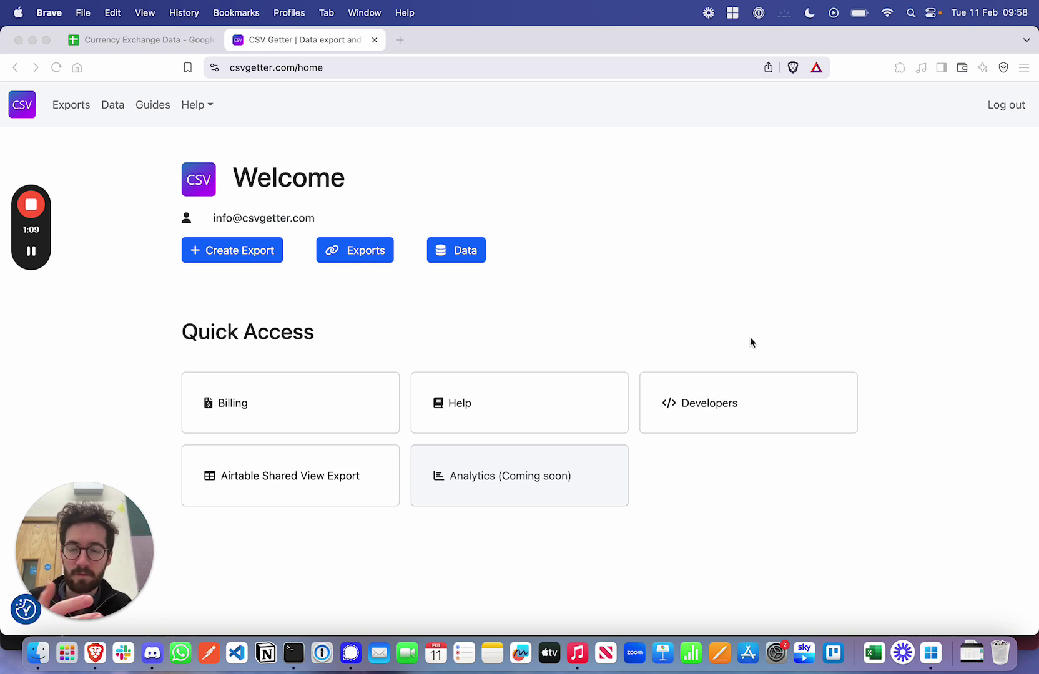
# Step: Refresh the Google Sheets source connection and grant CSV Getter access with the work Google account
pyautogui.click(443, 251)
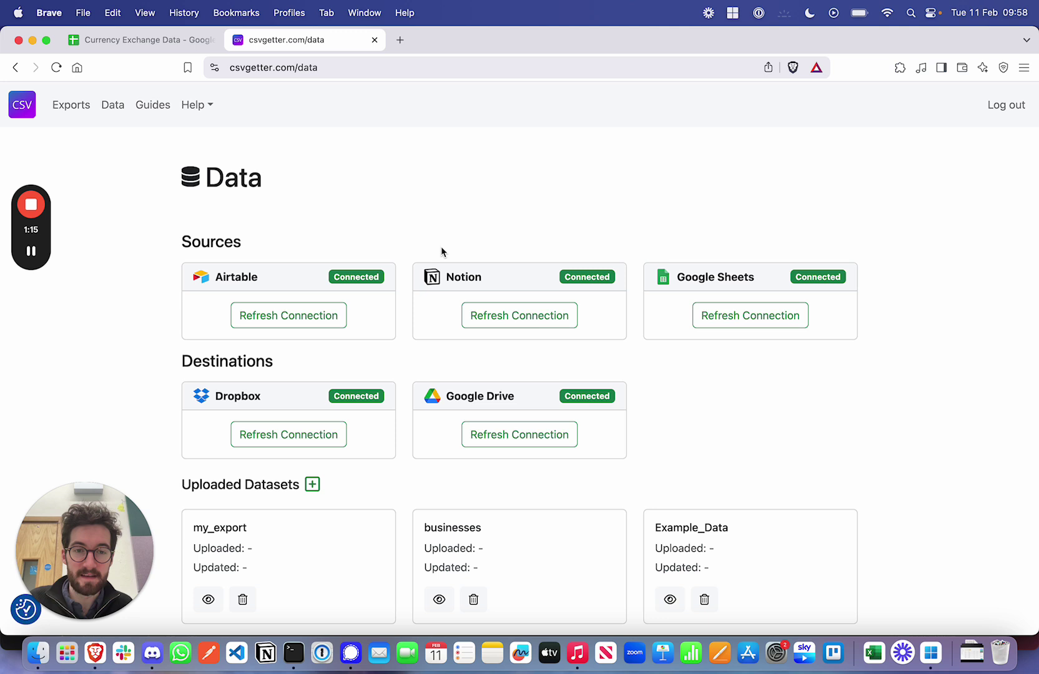
pyautogui.click(749, 318)
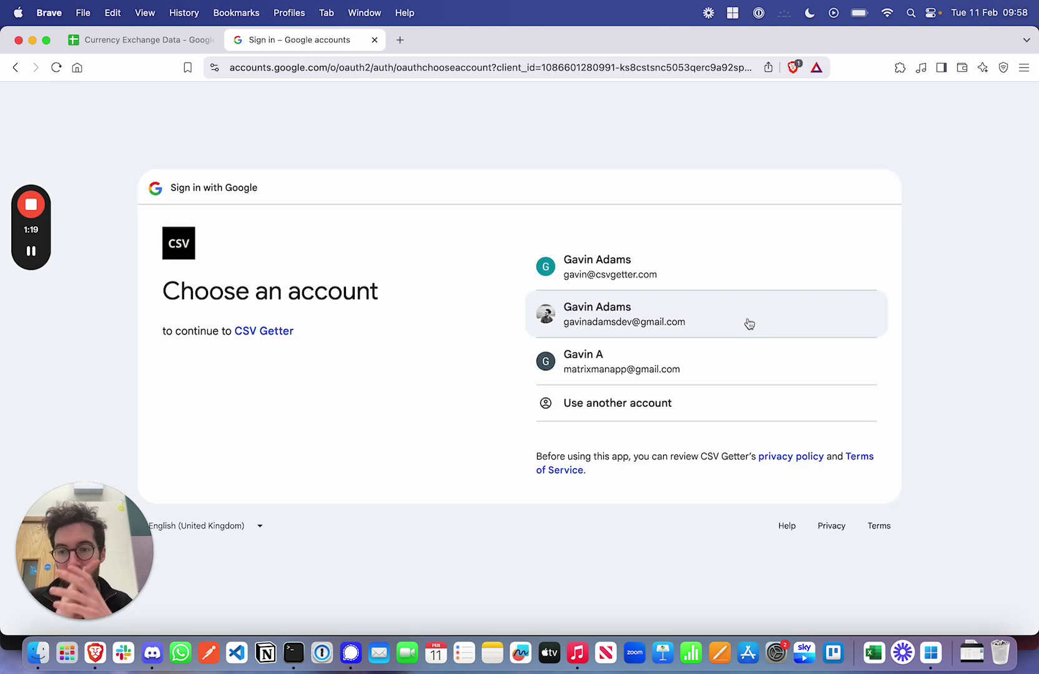
pyautogui.click(675, 273)
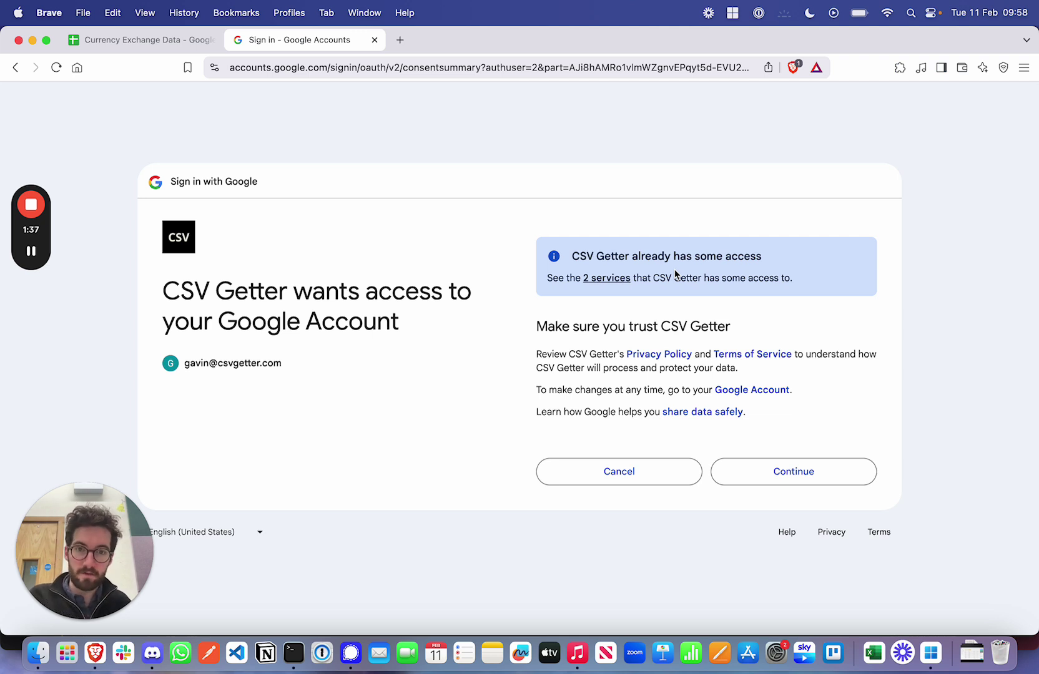
pyautogui.click(799, 476)
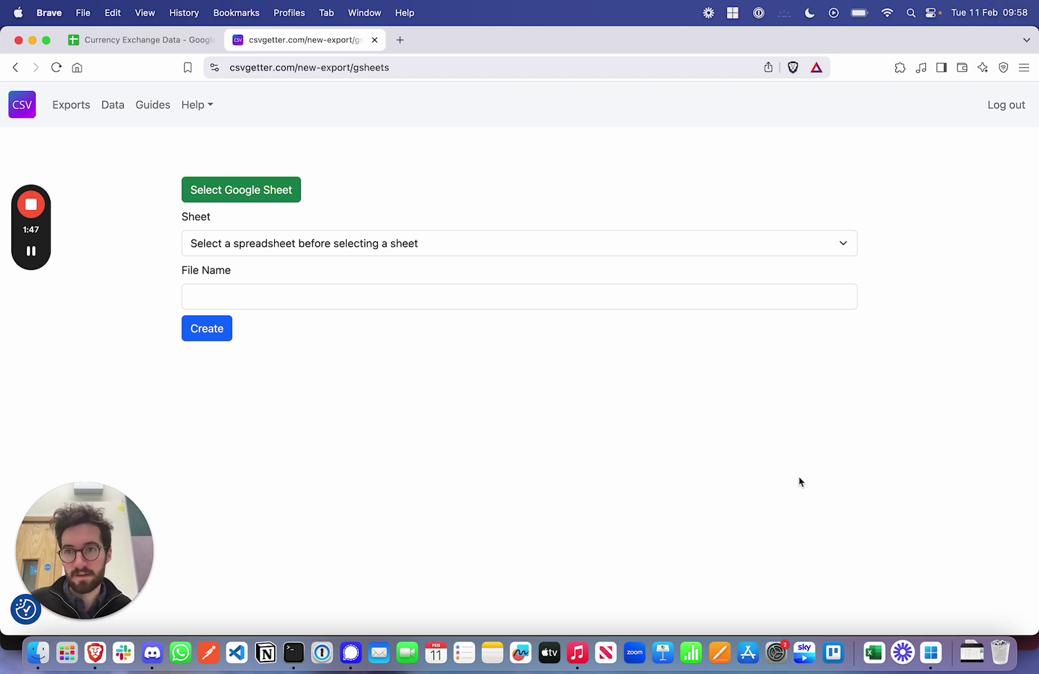
# Step: Select the Currency Exchange Data spreadsheet from the Google account as the export source
pyautogui.click(145, 40)
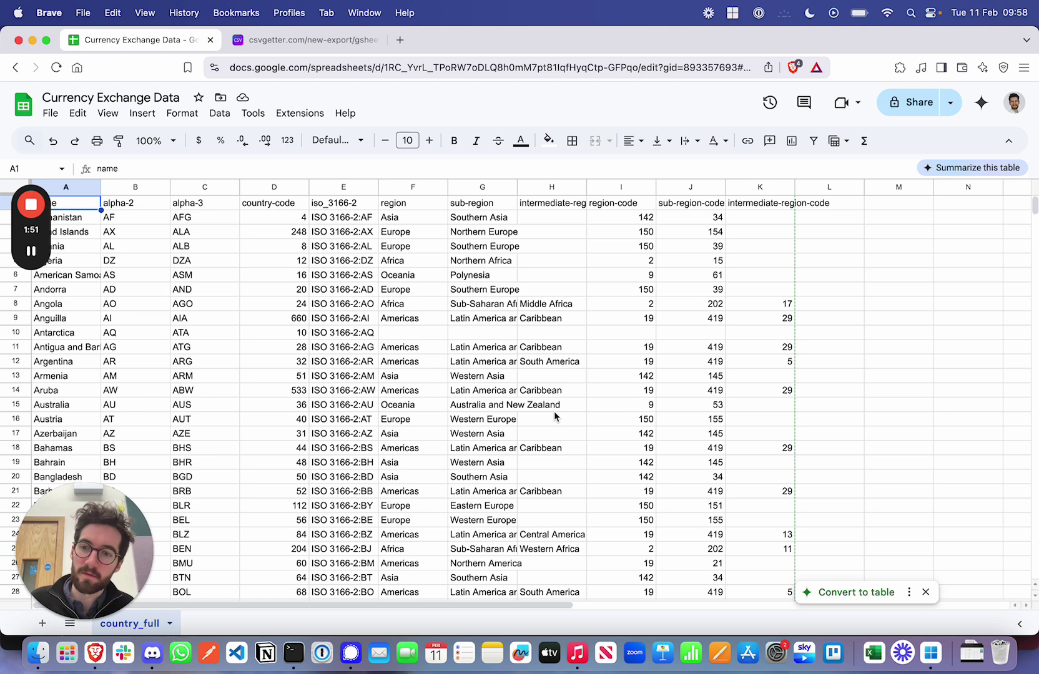
pyautogui.click(279, 39)
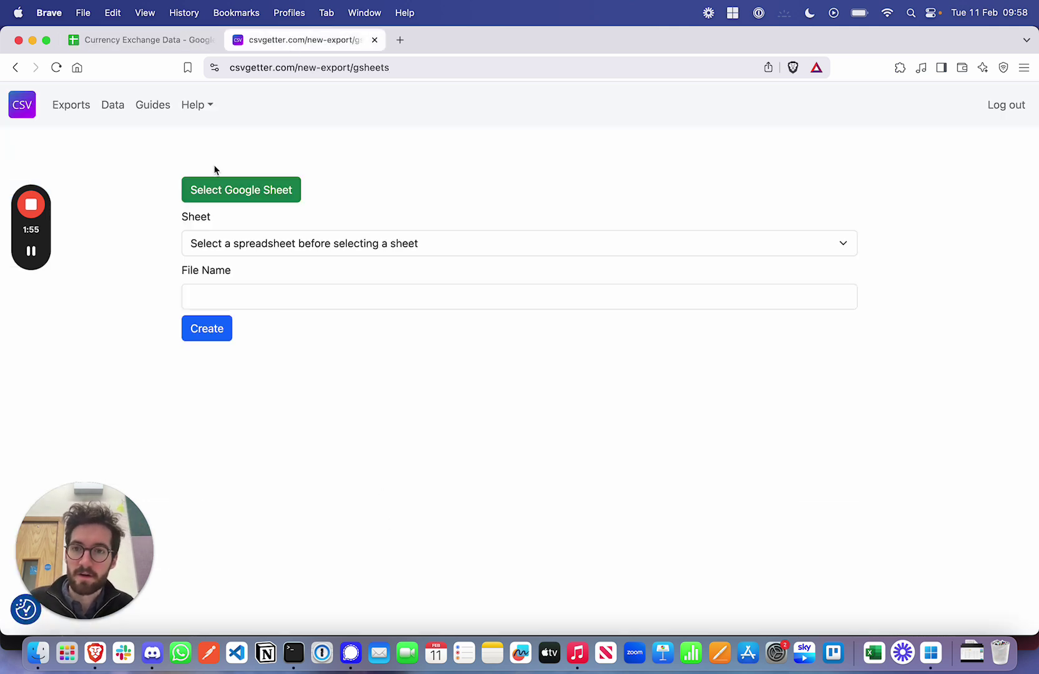
pyautogui.click(215, 195)
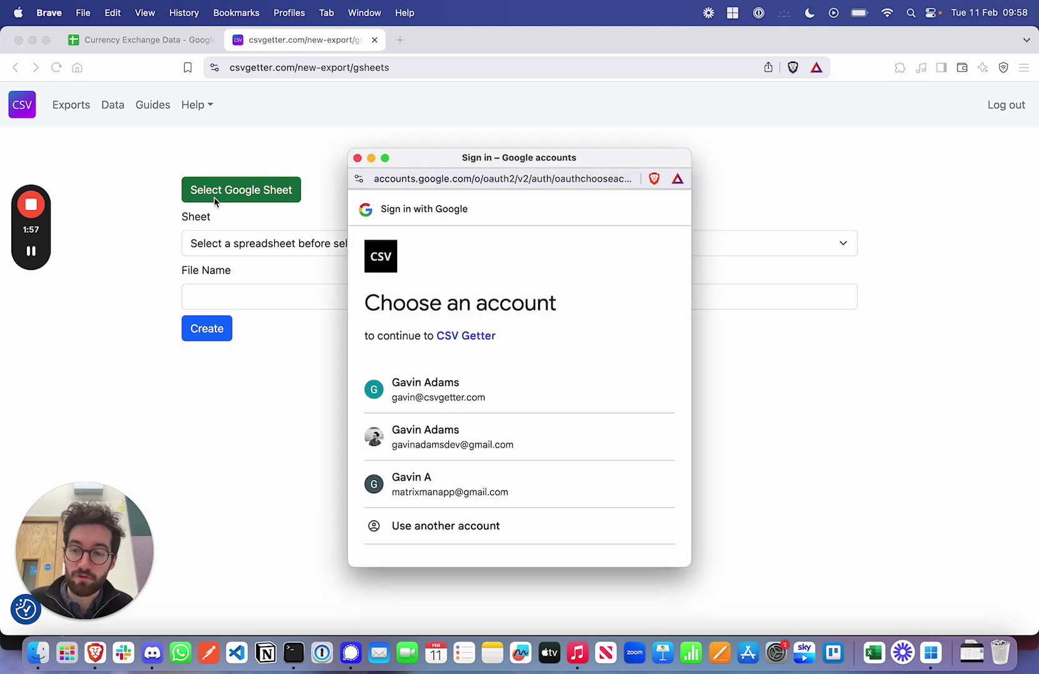
pyautogui.click(421, 393)
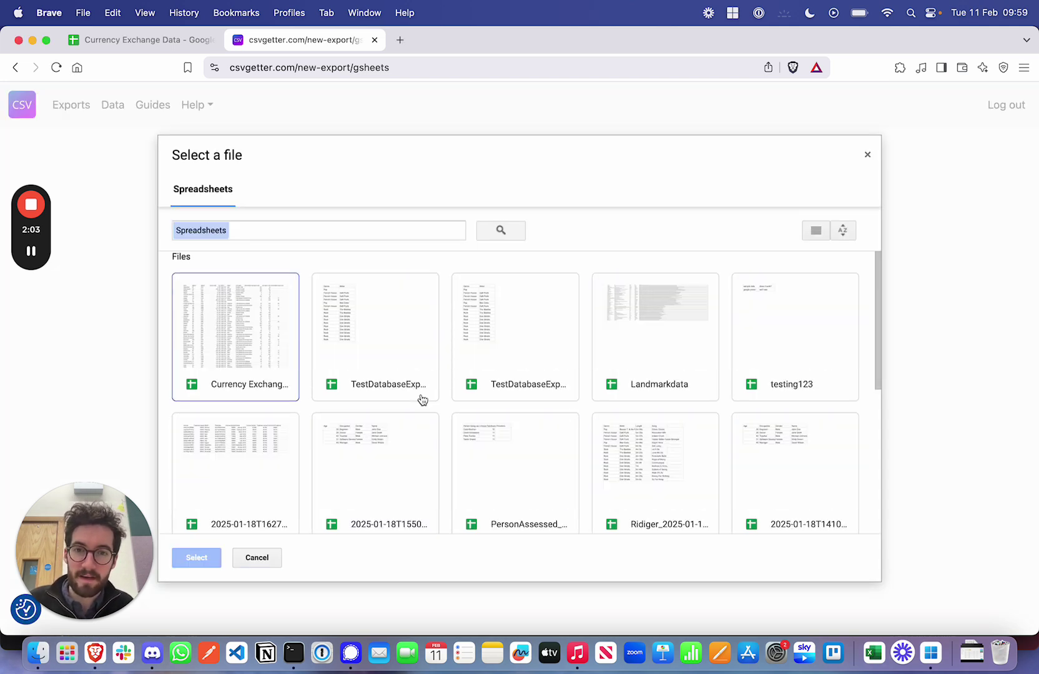
pyautogui.click(246, 347)
pyautogui.click(197, 558)
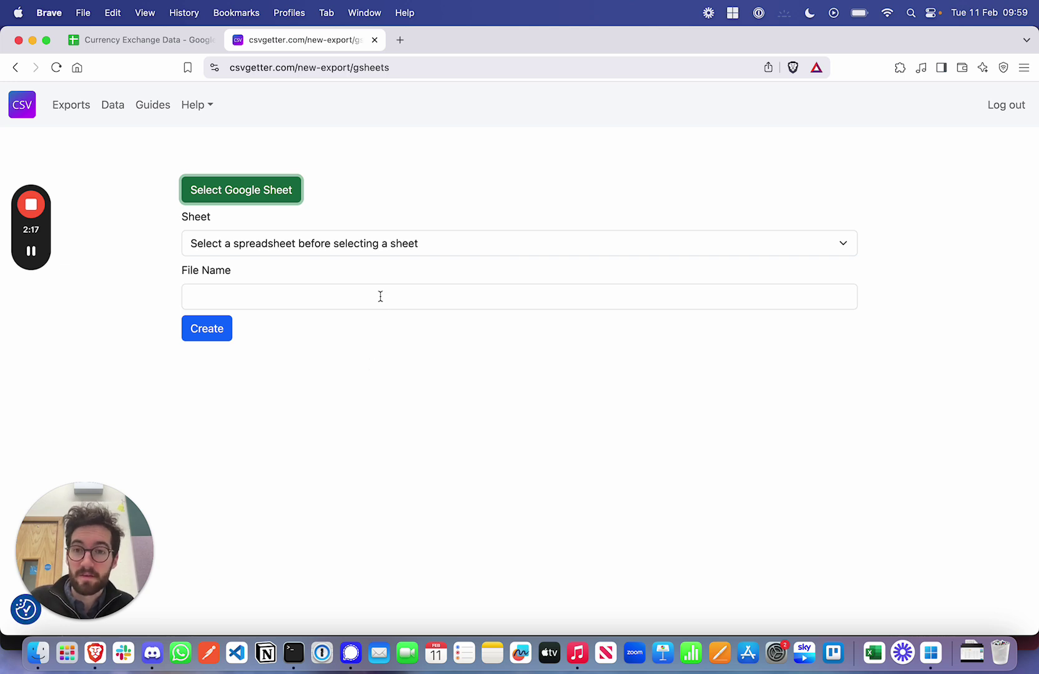
# Step: Choose the country_full sheet from the spreadsheet's Sheet list in the export form
pyautogui.click(104, 41)
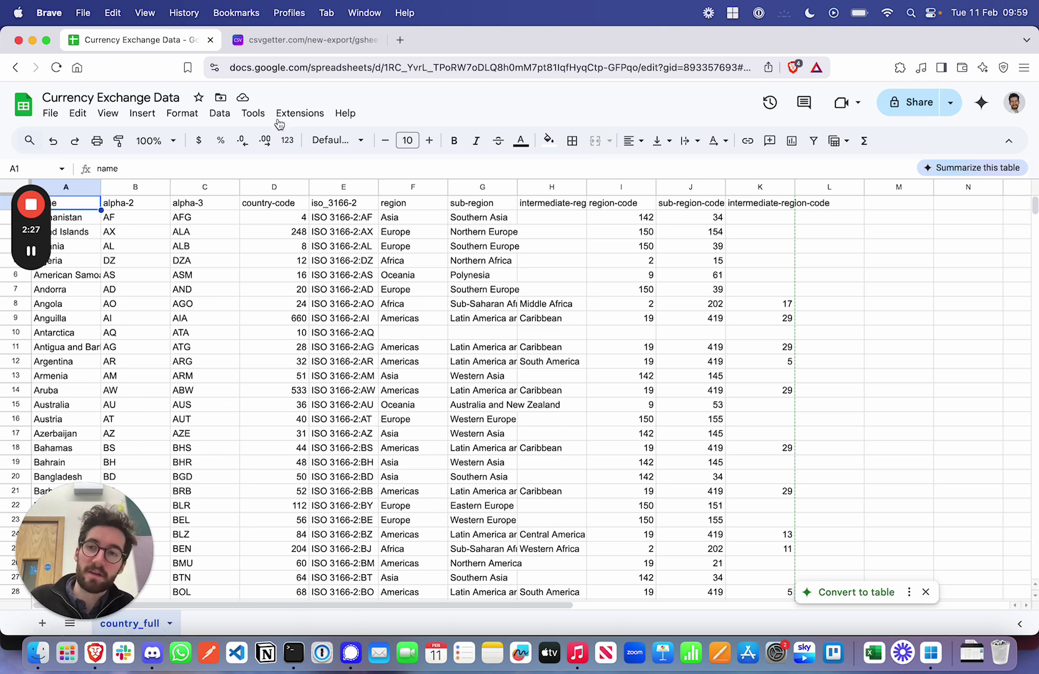
pyautogui.click(286, 41)
pyautogui.click(307, 249)
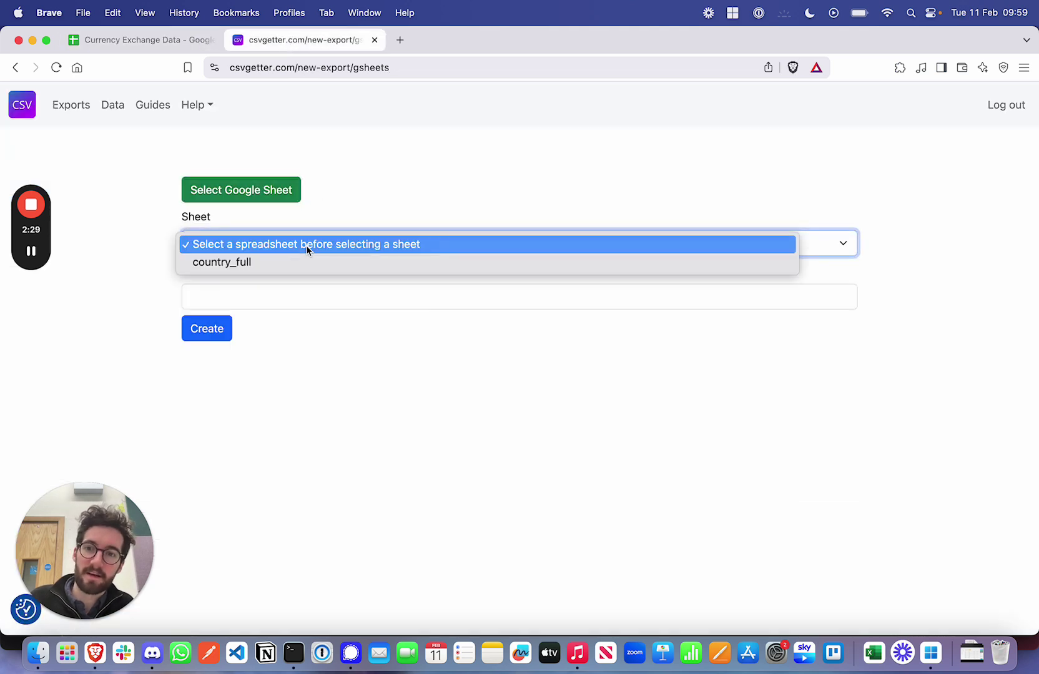
pyautogui.click(286, 266)
pyautogui.click(118, 47)
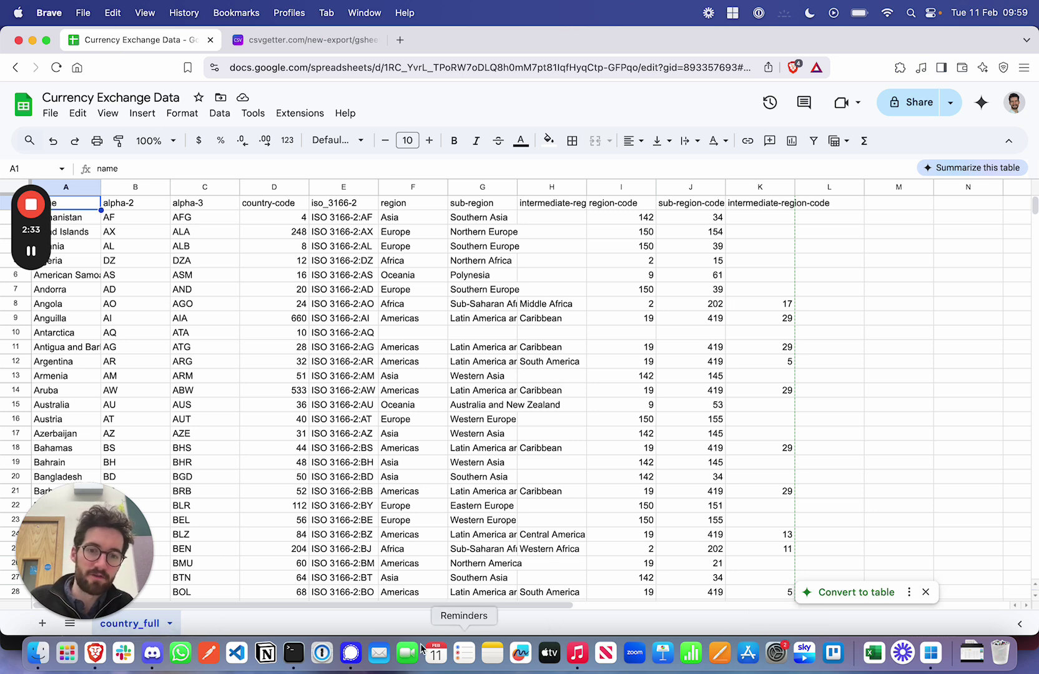
pyautogui.click(273, 41)
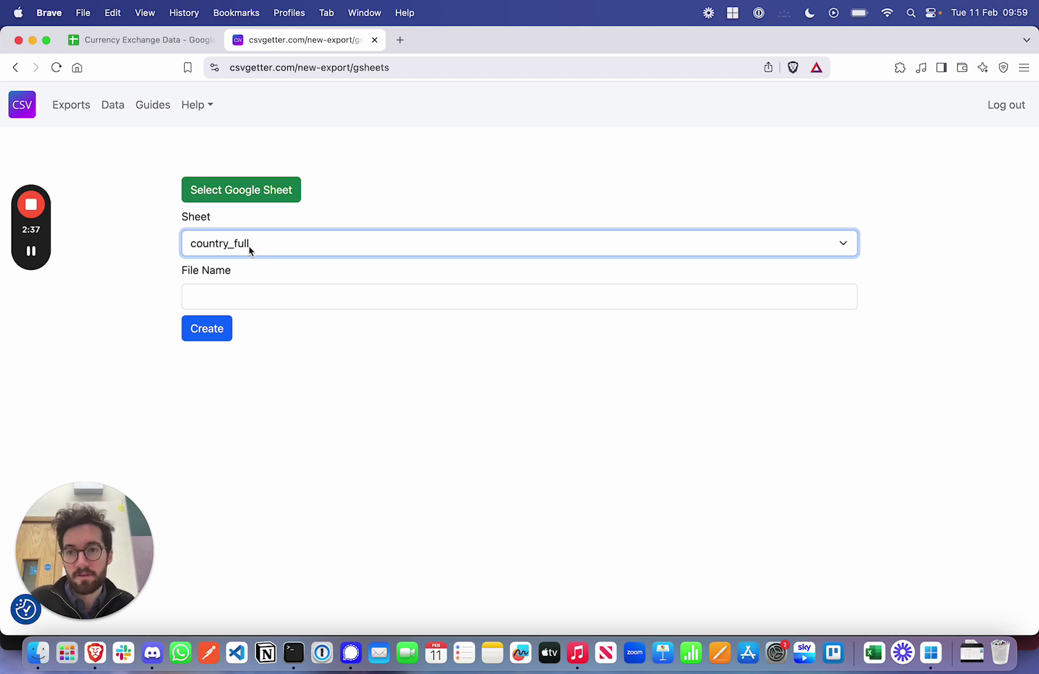
# Step: Name the export 'Country Exchange Rates' and create it
pyautogui.click(244, 292)
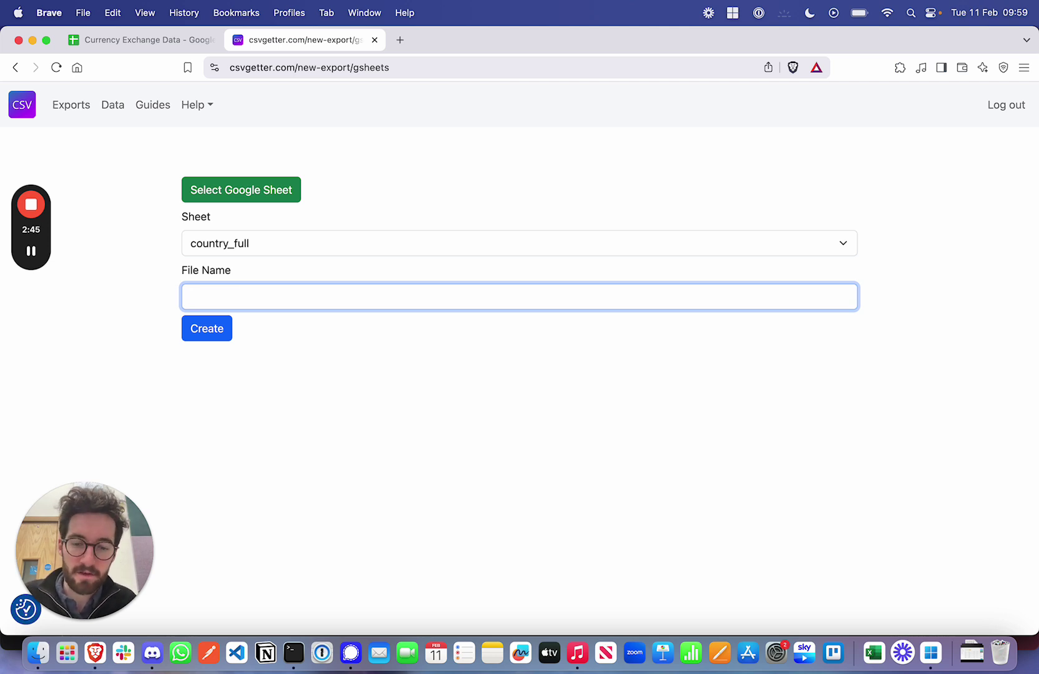
pyautogui.write('Country Exchange Rates')
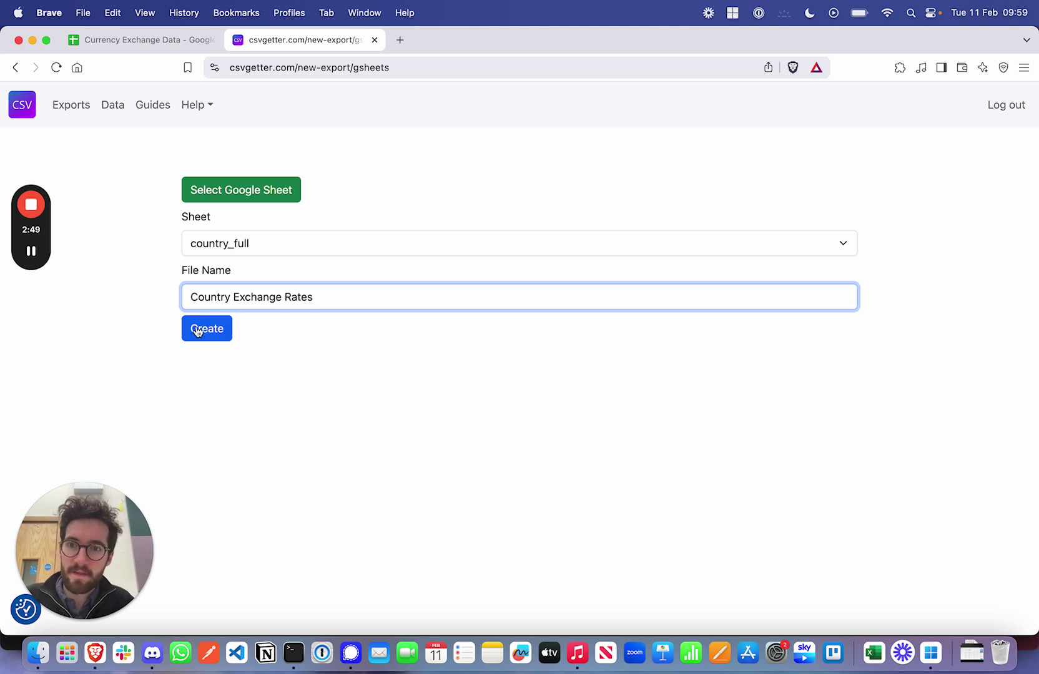
pyautogui.click(196, 329)
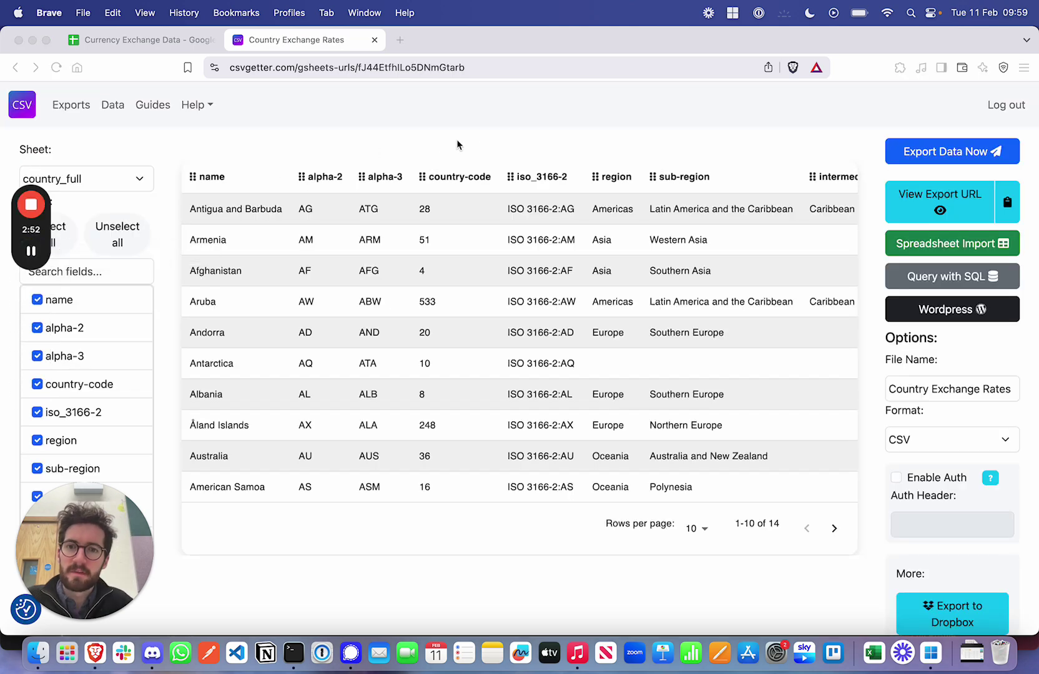
# Step: Scroll through the export preview and compare it against the original spreadsheet
pyautogui.moveTo(40, 229); pyautogui.dragTo(845, 590)
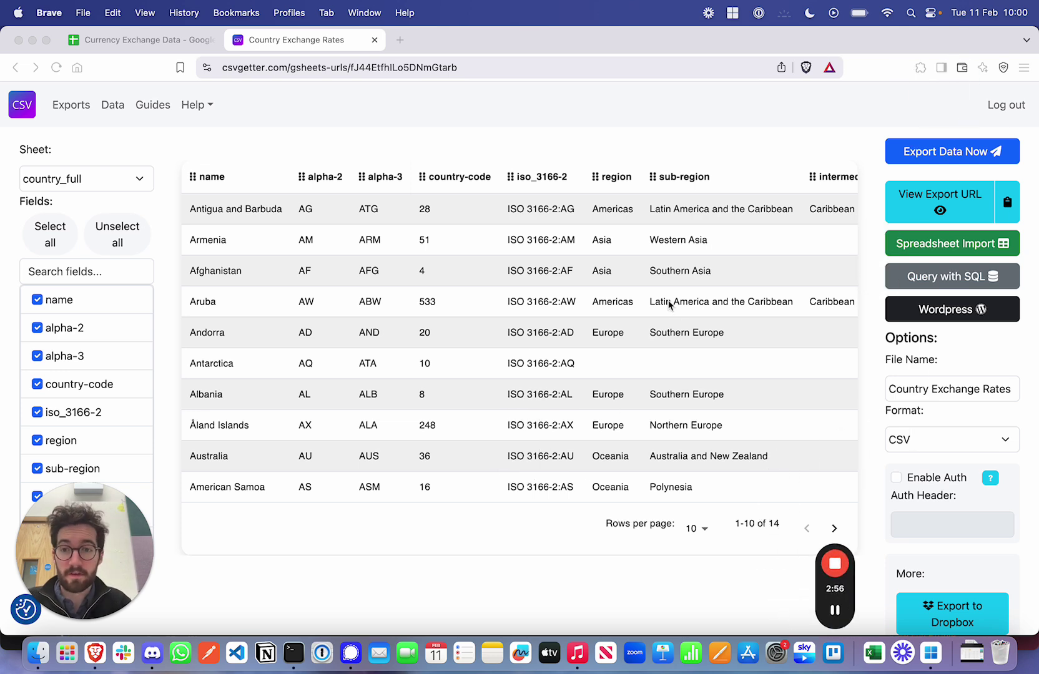
pyautogui.hscroll(5, 529, 320)
pyautogui.hscroll(-5, 529, 320)
pyautogui.click(113, 42)
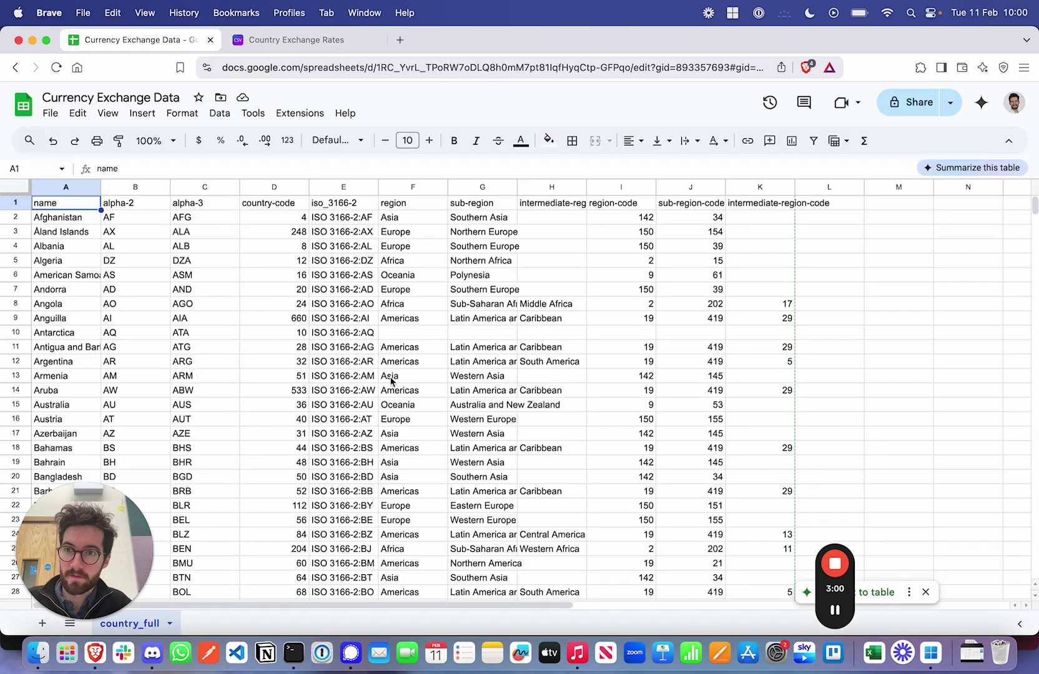
pyautogui.click(292, 41)
pyautogui.hscroll(3, 621, 422)
pyautogui.hscroll(-3, 627, 425)
# Step: Move the country-code column right after name and save the new column order
pyautogui.moveTo(420, 178); pyautogui.dragTo(306, 176)
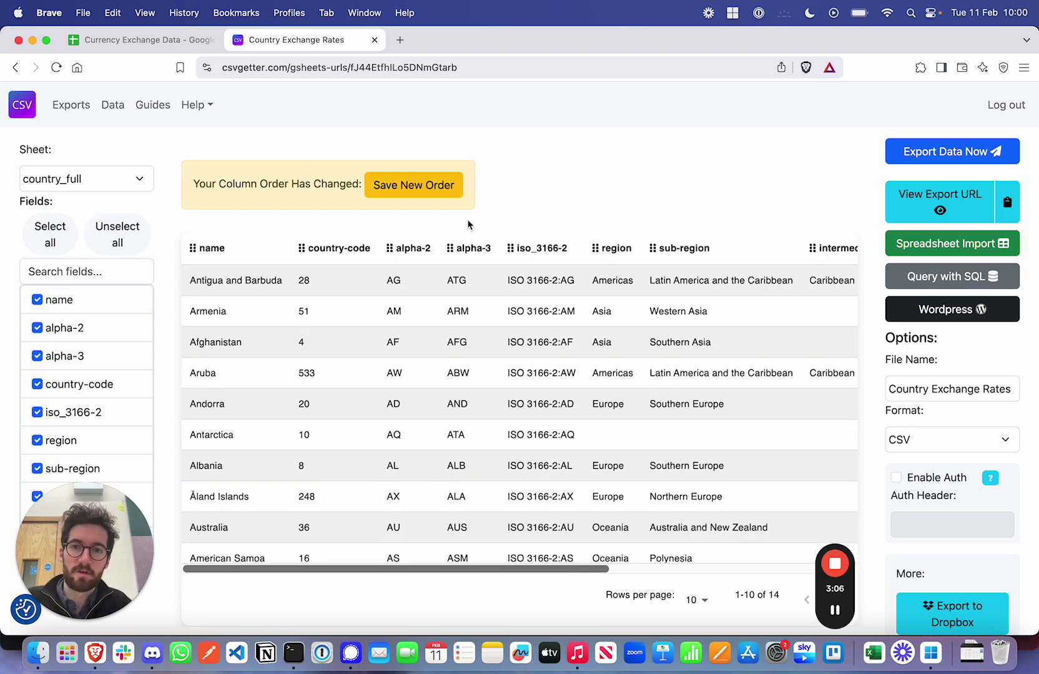
pyautogui.click(416, 187)
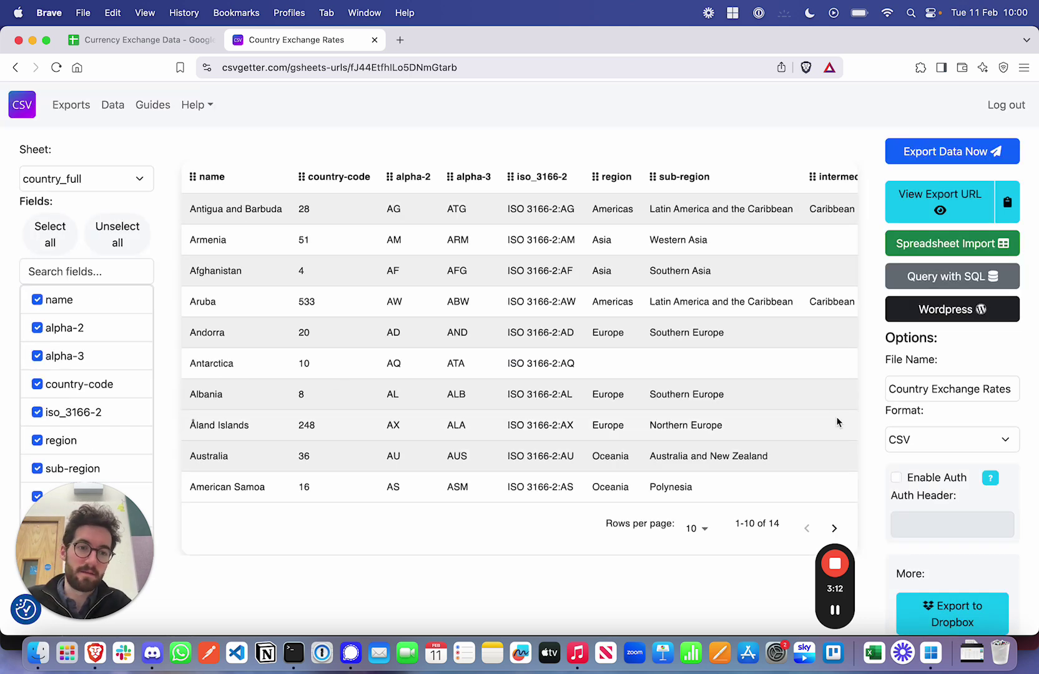
pyautogui.scroll(-1, 971, 554)
pyautogui.scroll(1, 965, 554)
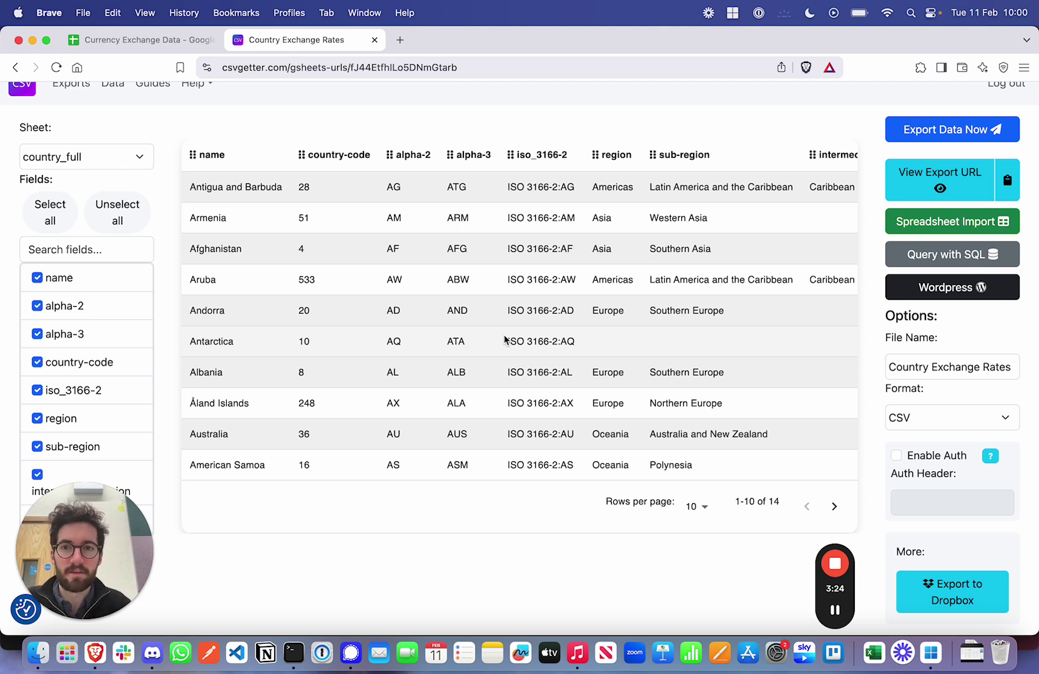
# Step: Copy the Country Exchange Rates export URL to the clipboard and close the URL window
pyautogui.click(935, 177)
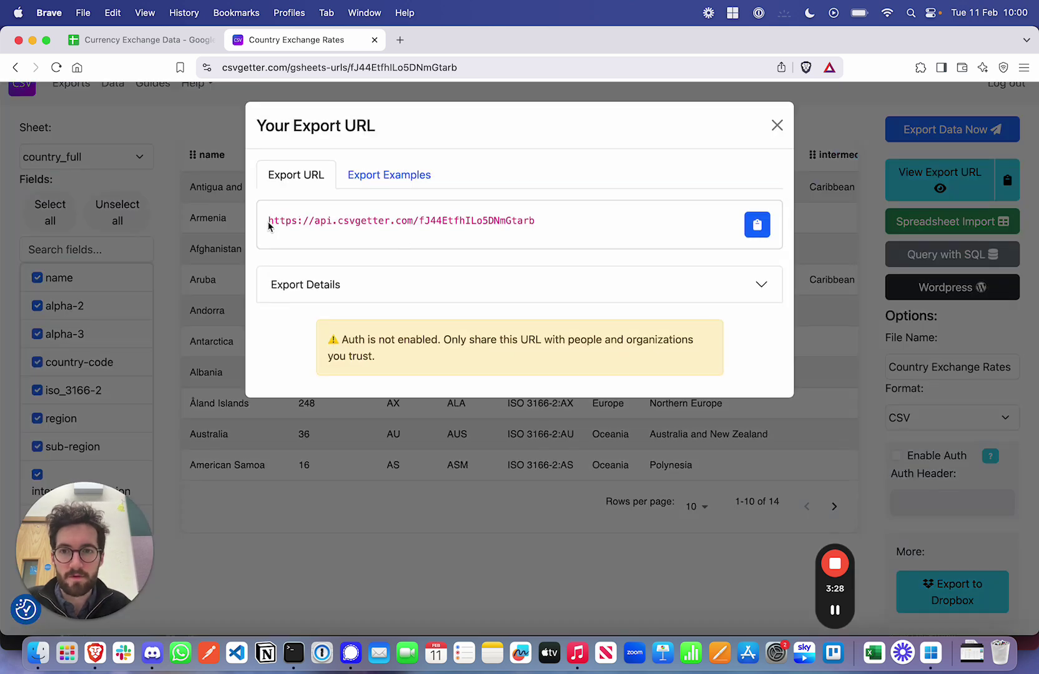
pyautogui.moveTo(269, 225); pyautogui.dragTo(551, 220)
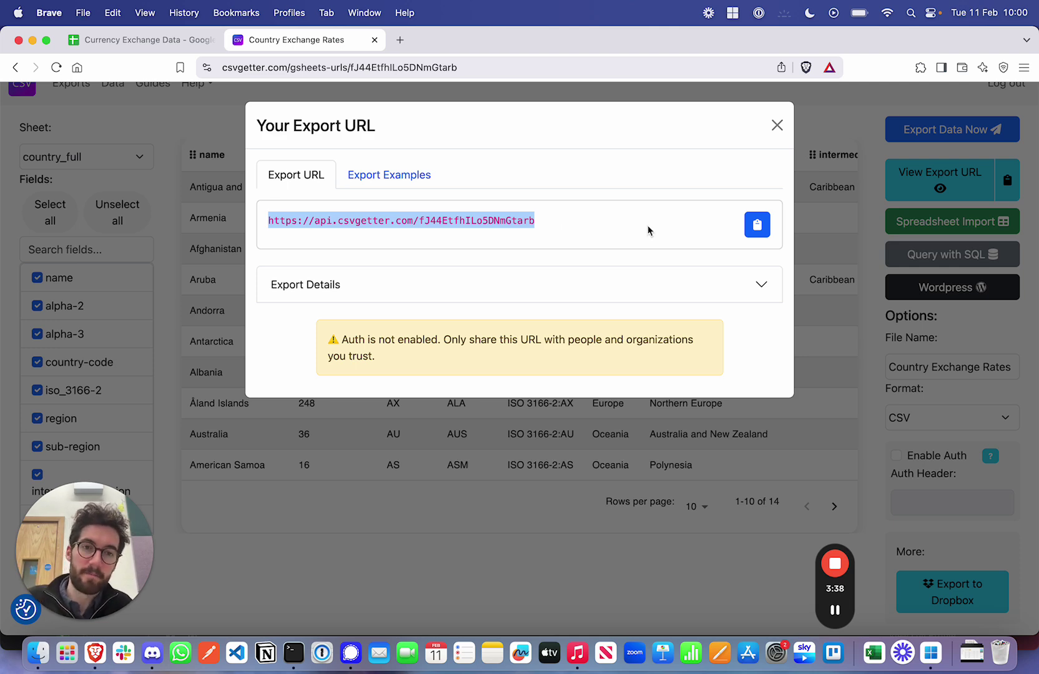
pyautogui.click(757, 224)
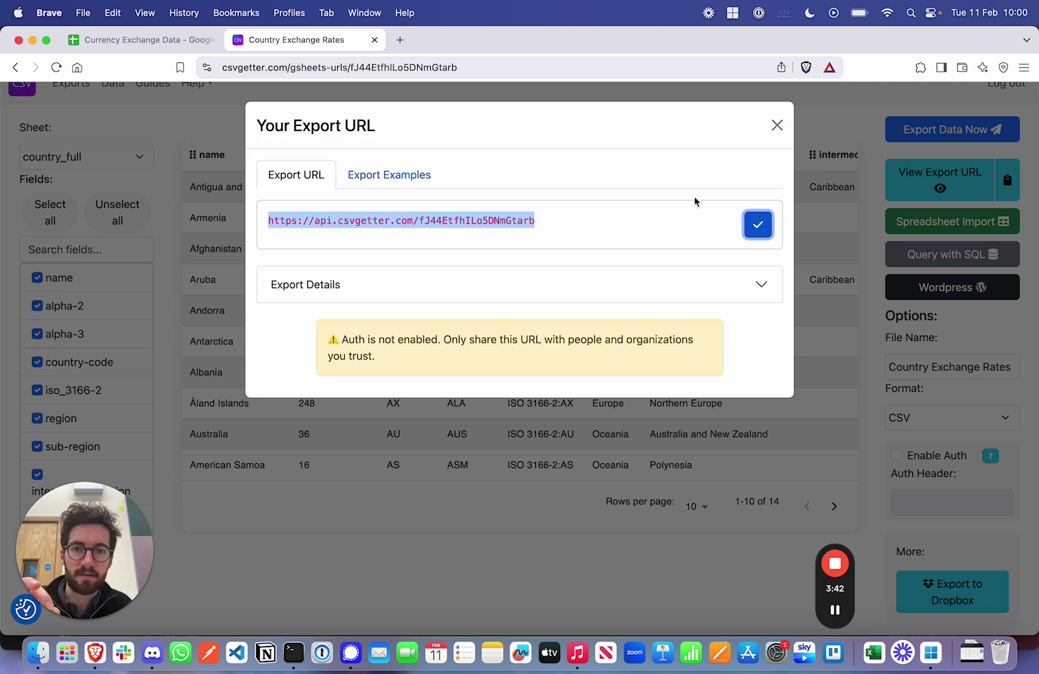
pyautogui.click(777, 126)
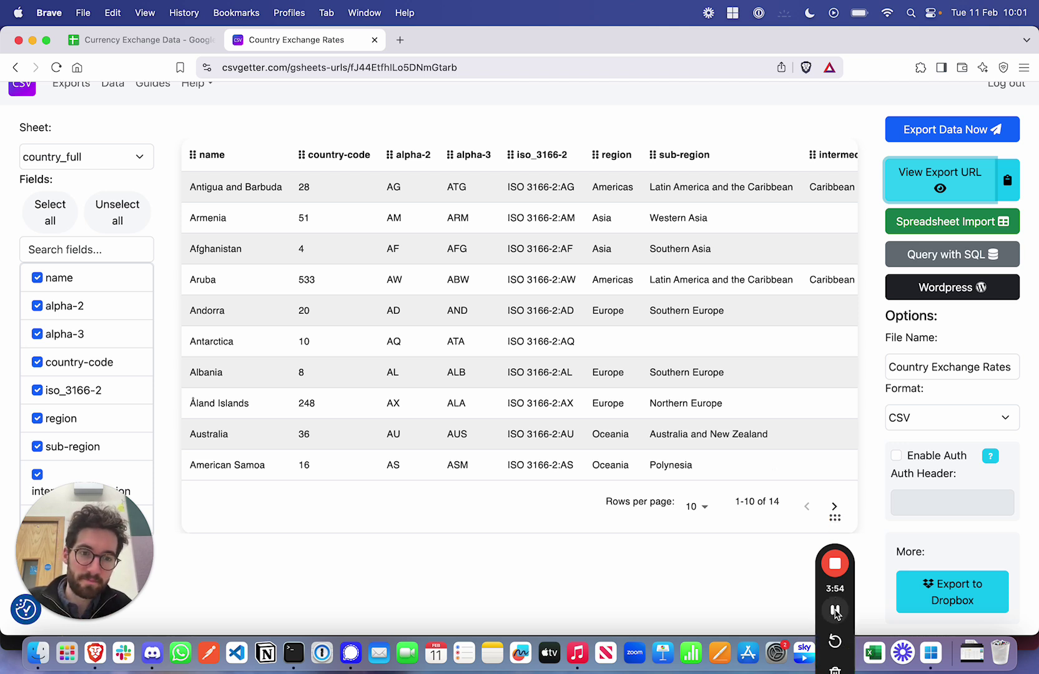
# Step: Switch to Excel's blank Book1 workbook and select cell G9 as the starting cell
pyautogui.press('super+Tab')
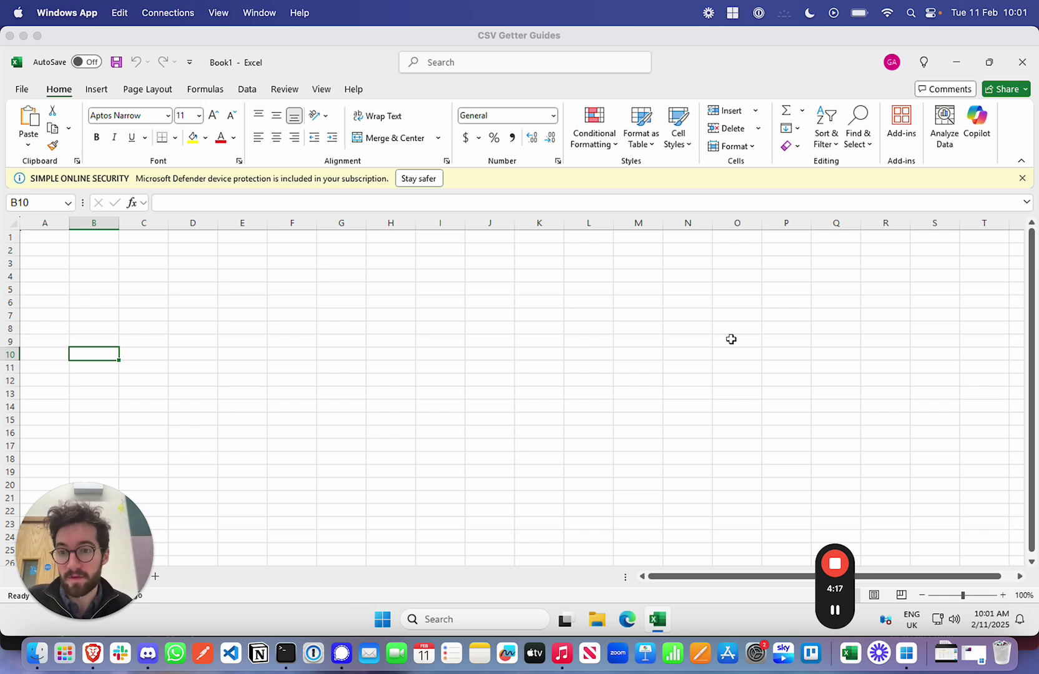
pyautogui.click(290, 311)
pyautogui.click(364, 354)
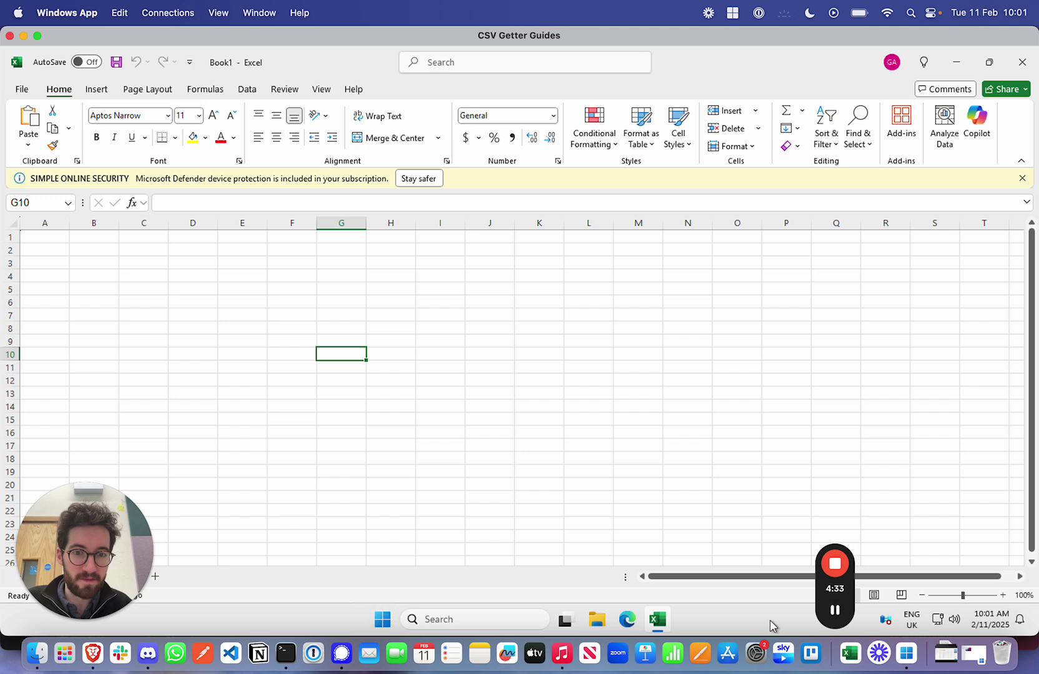
pyautogui.click(361, 339)
pyautogui.click(96, 91)
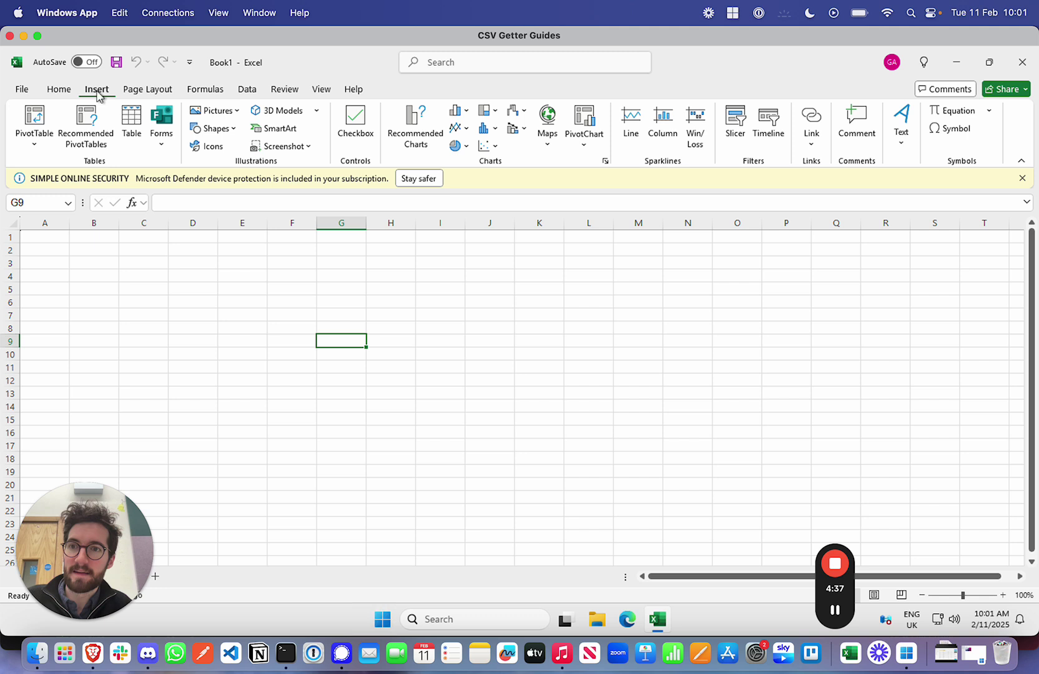
# Step: Open the From Web dialog from Excel's Data tab and focus its empty URL box
pyautogui.click(246, 91)
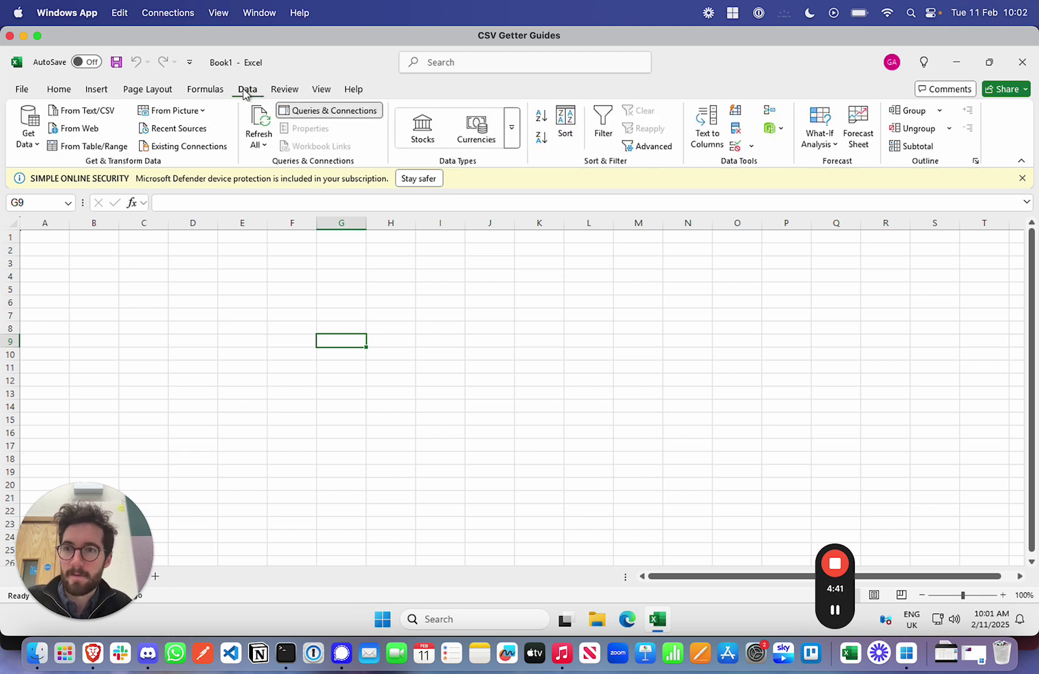
pyautogui.click(70, 128)
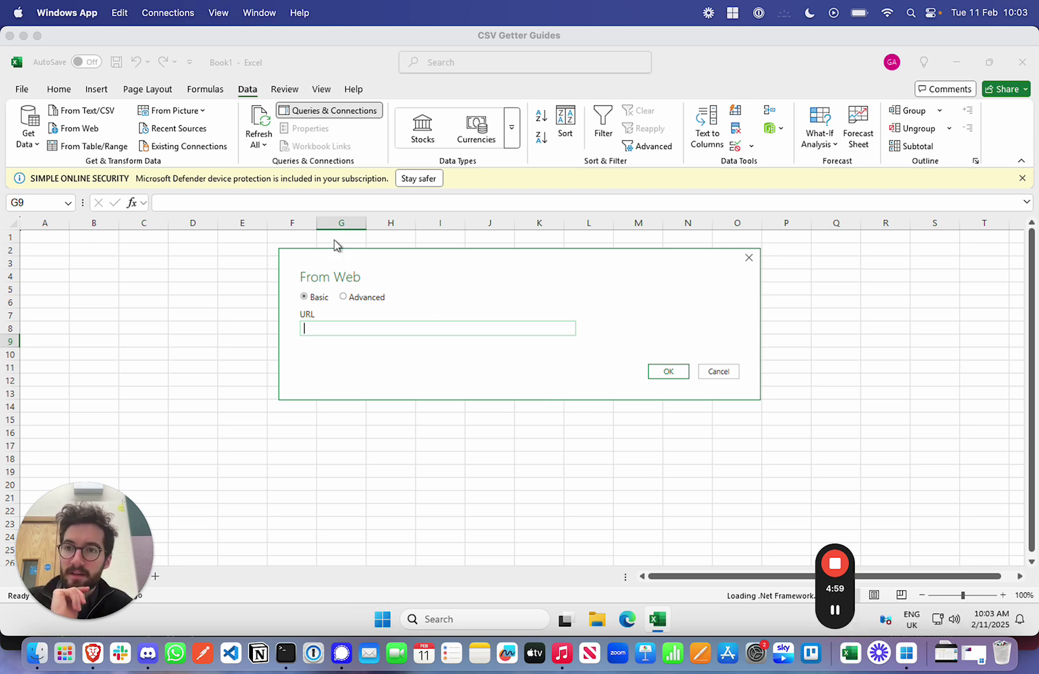
pyautogui.click(337, 326)
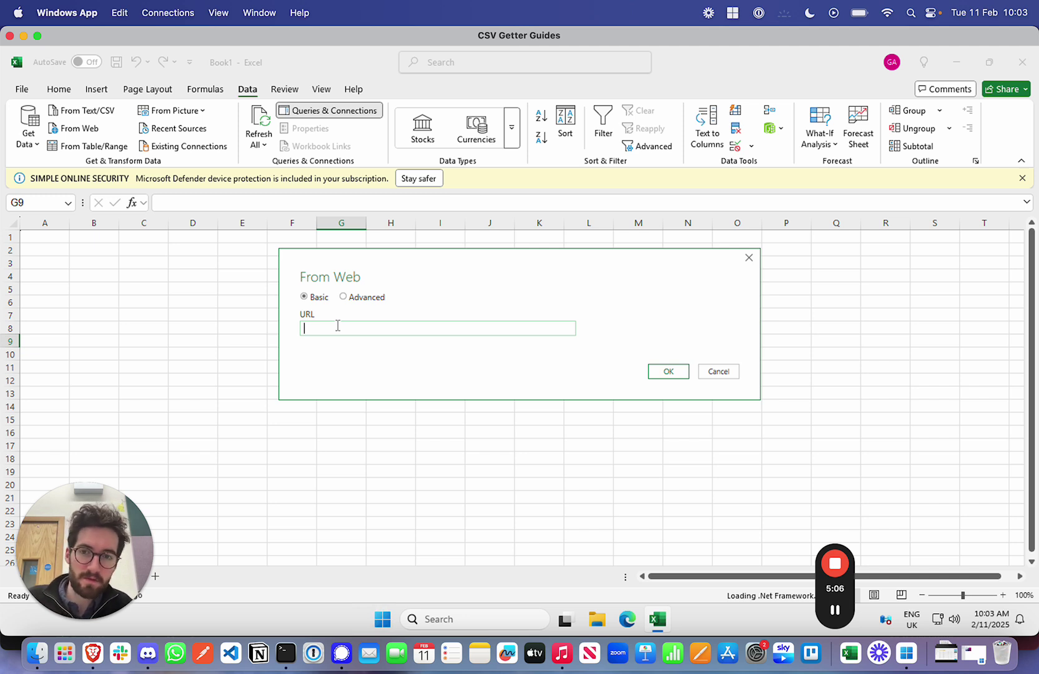
# Step: Paste the CSV Getter export URL into From Web and fetch the comma-delimited country data preview
pyautogui.hotkey('ctrl', 'v')
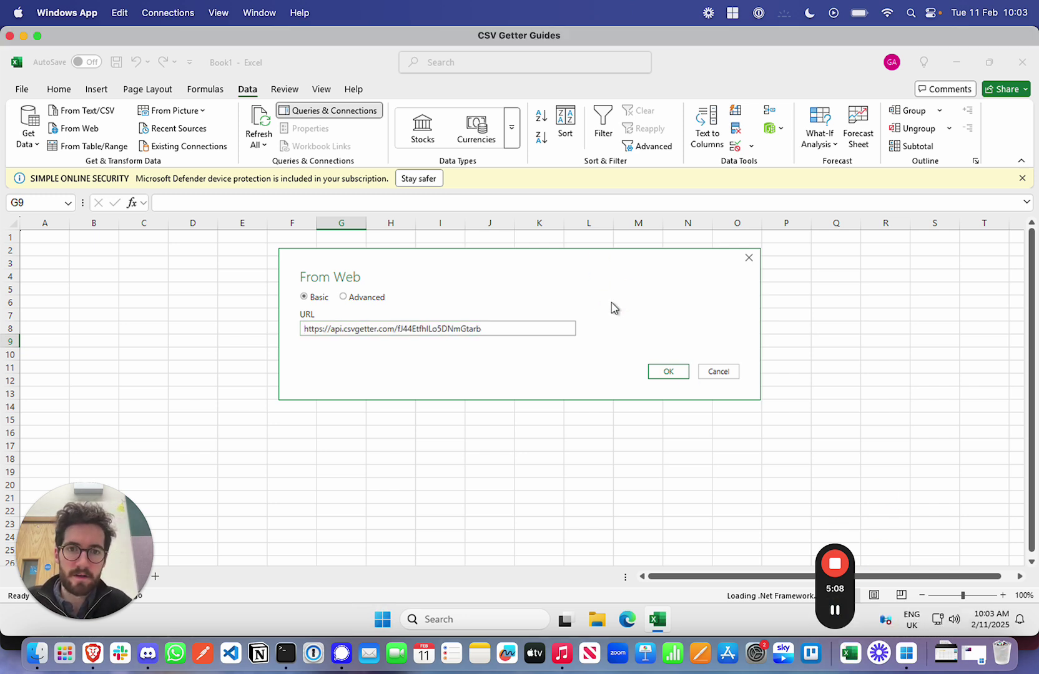
pyautogui.click(665, 372)
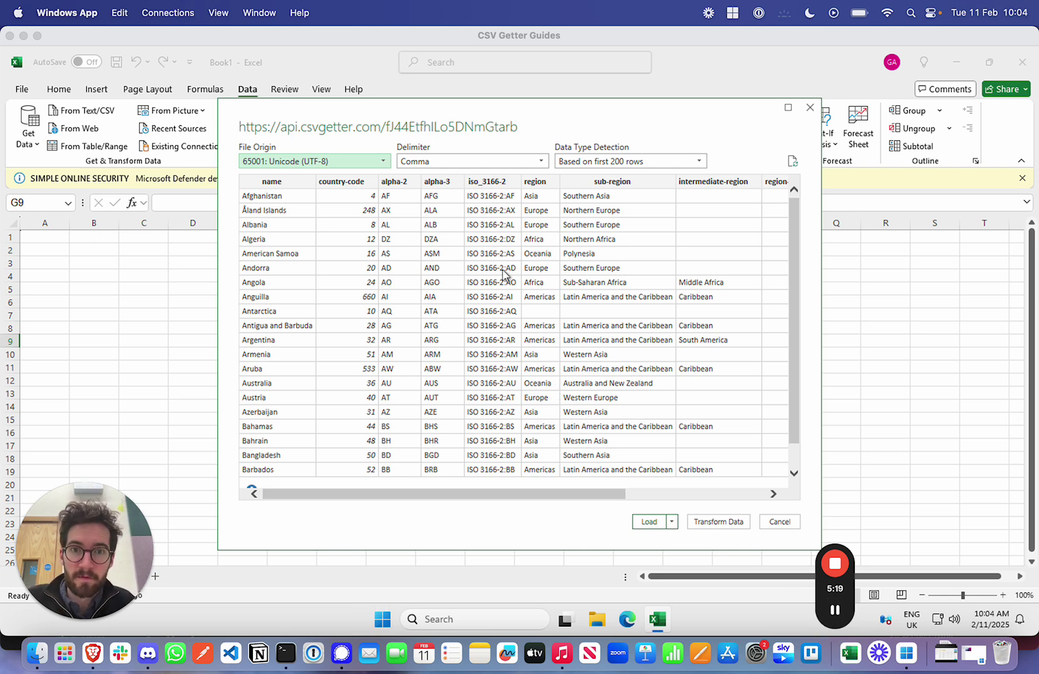
pyautogui.press('super+Tab')
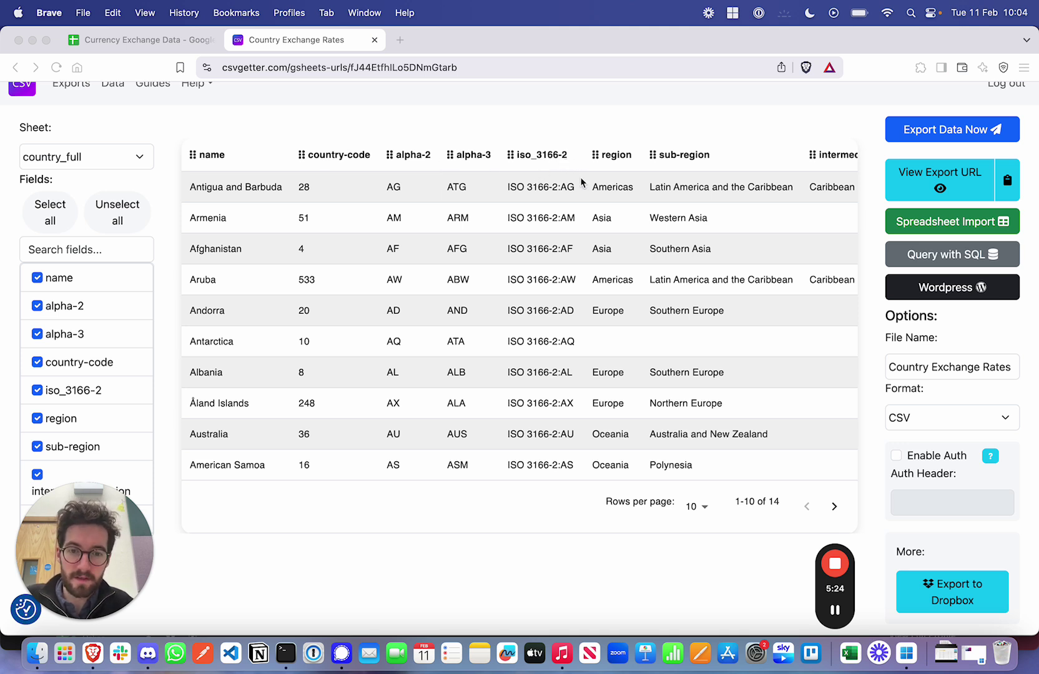
pyautogui.click(906, 654)
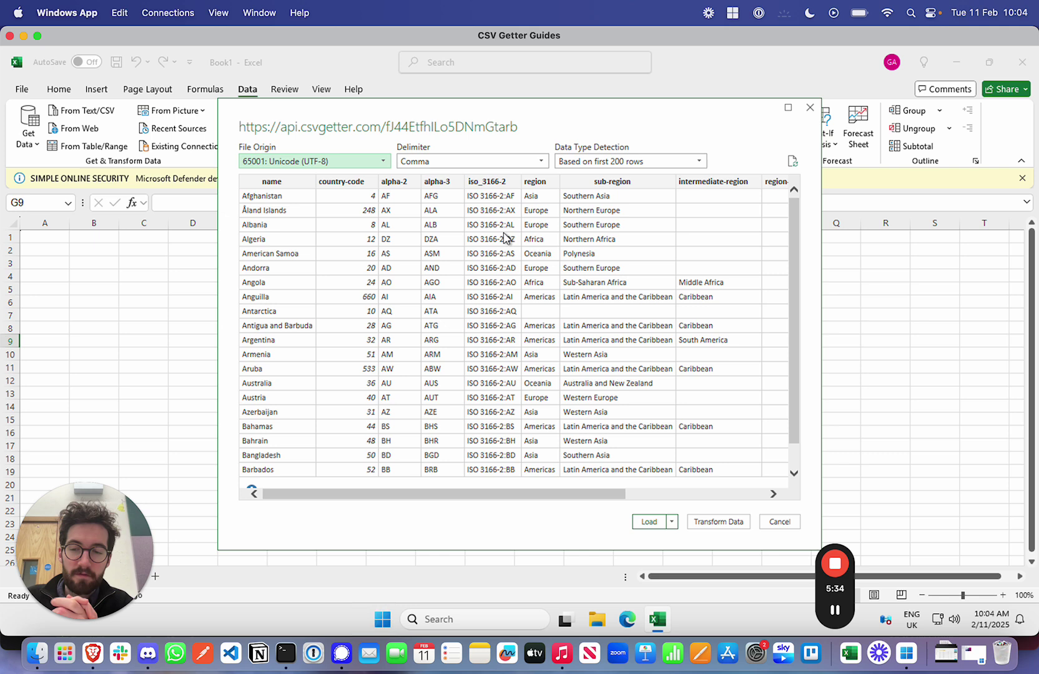
# Step: Load the previewed country data into the workbook as a table on a new sheet
pyautogui.click(649, 522)
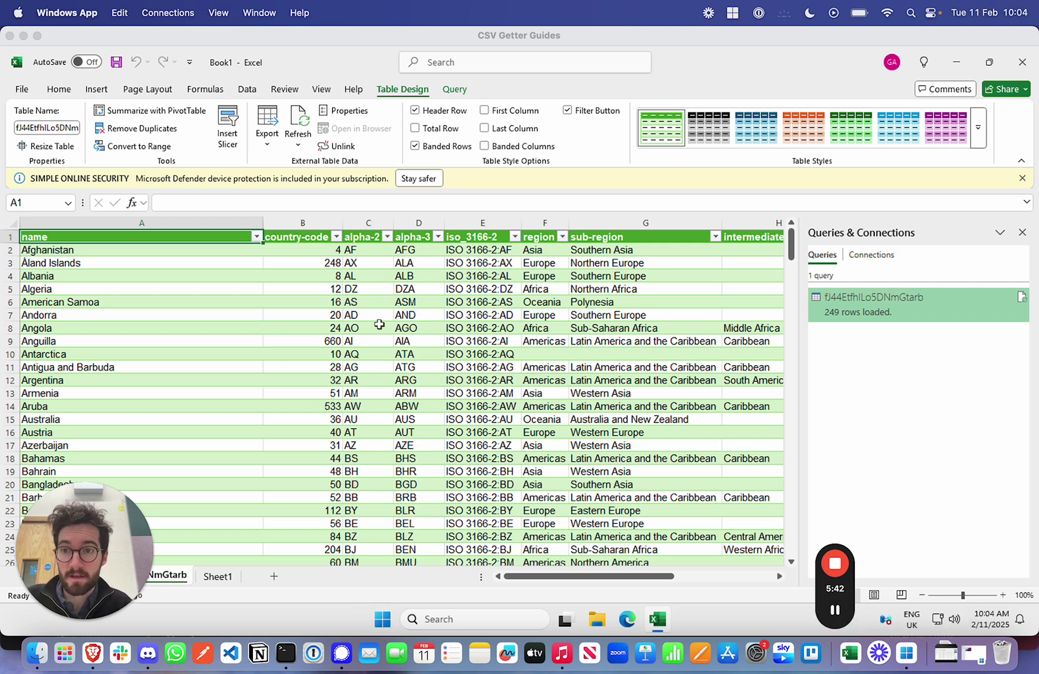
pyautogui.hscroll(5, 379, 324)
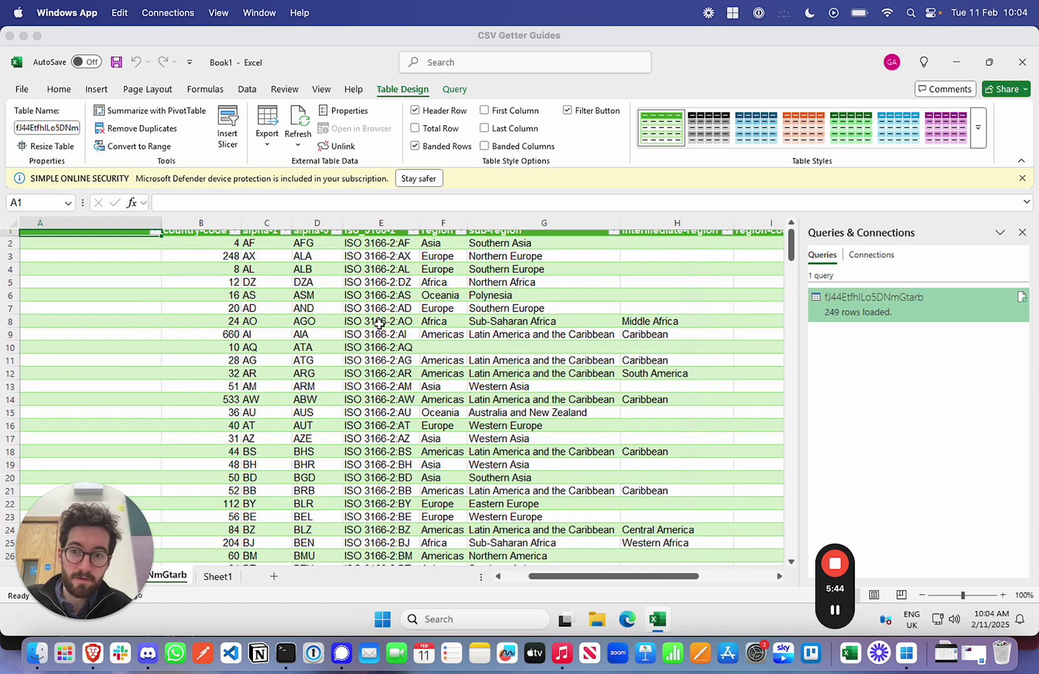
pyautogui.scroll(-1, 379, 324)
pyautogui.scroll(2, 379, 324)
pyautogui.hscroll(-5, 379, 324)
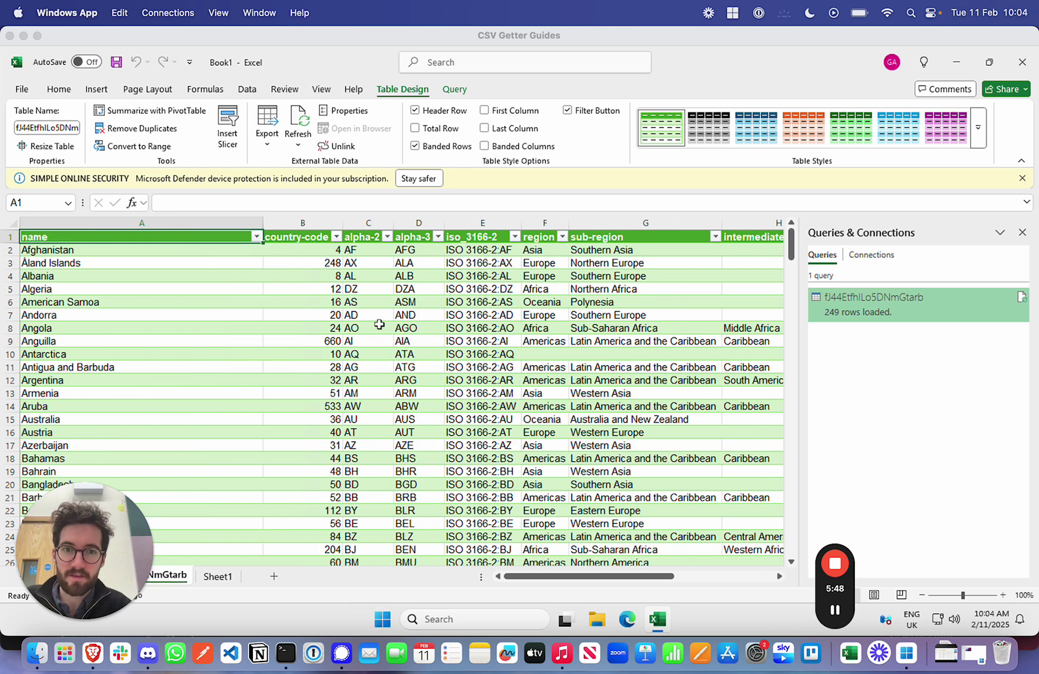
# Step: Refresh the country data query from Queries & Connections, confirming 249 rows loaded
pyautogui.click(911, 304)
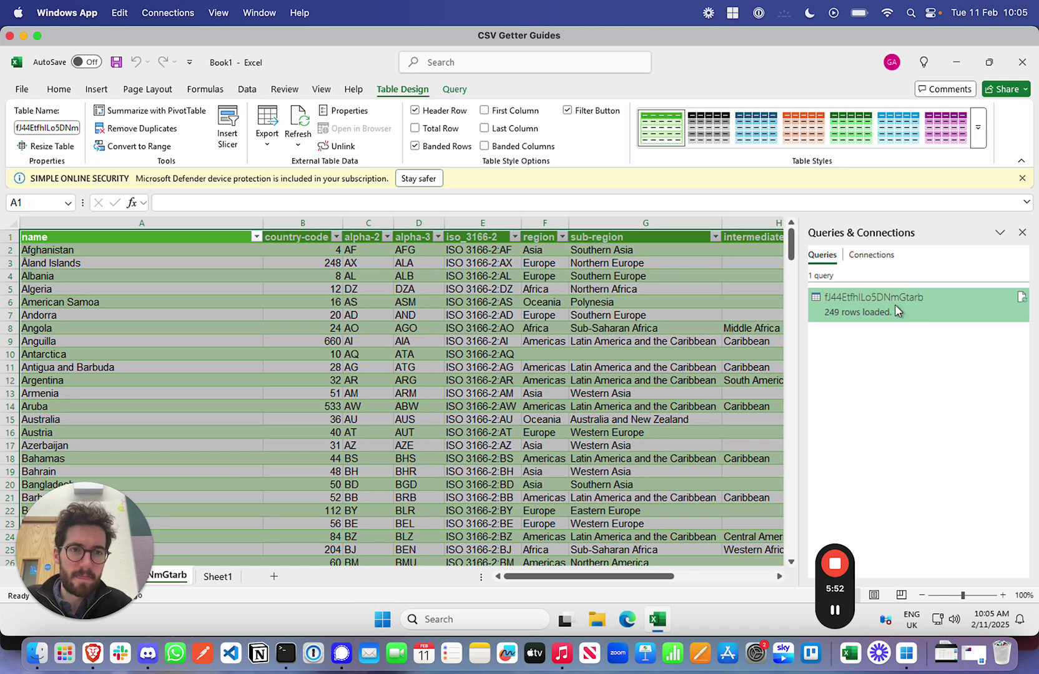
pyautogui.rightClick(897, 309)
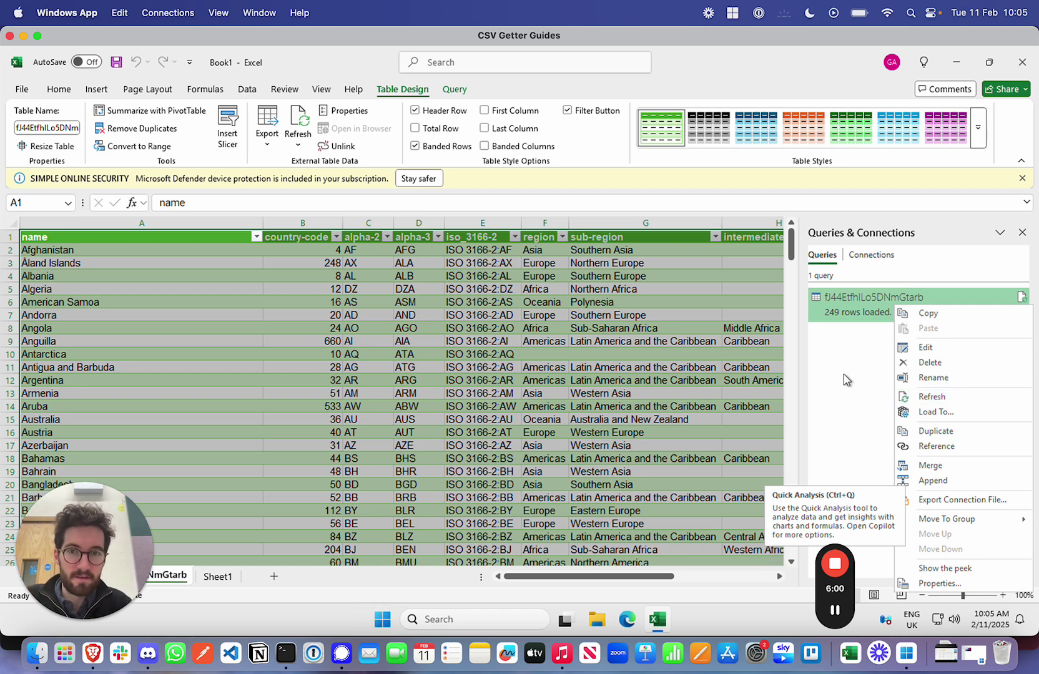
pyautogui.click(942, 399)
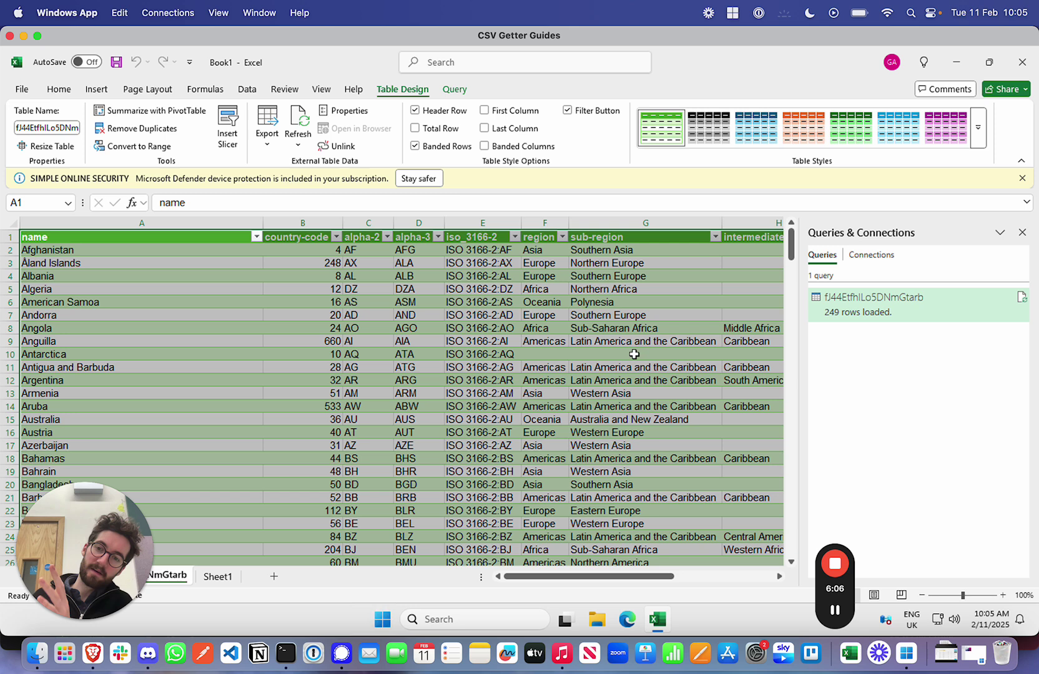
pyautogui.rightClick(904, 318)
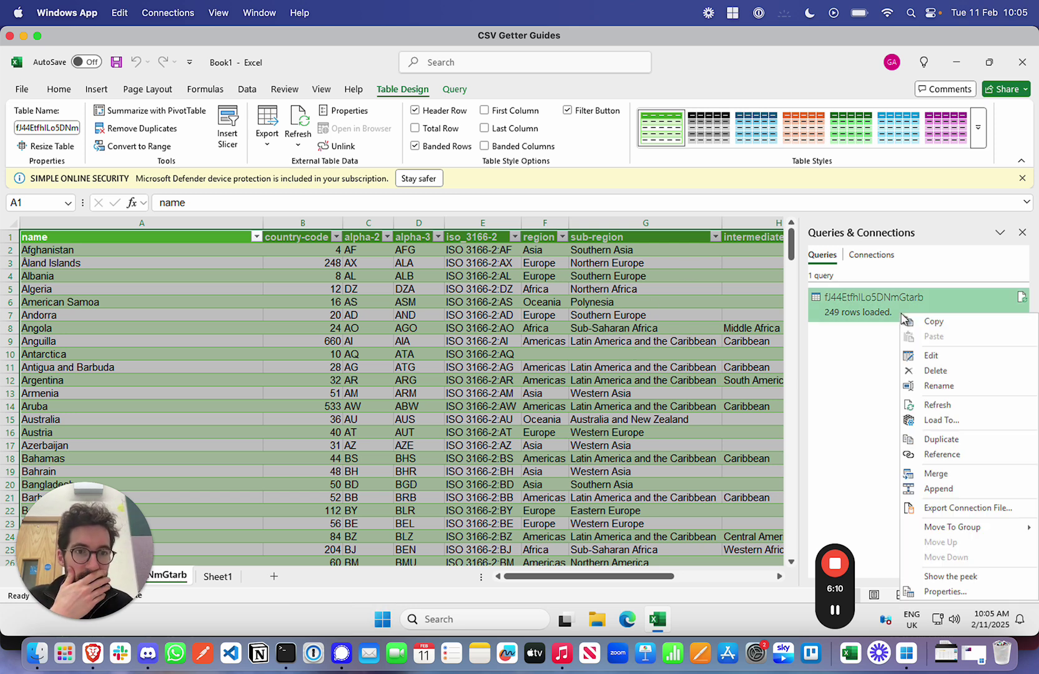
pyautogui.click(953, 593)
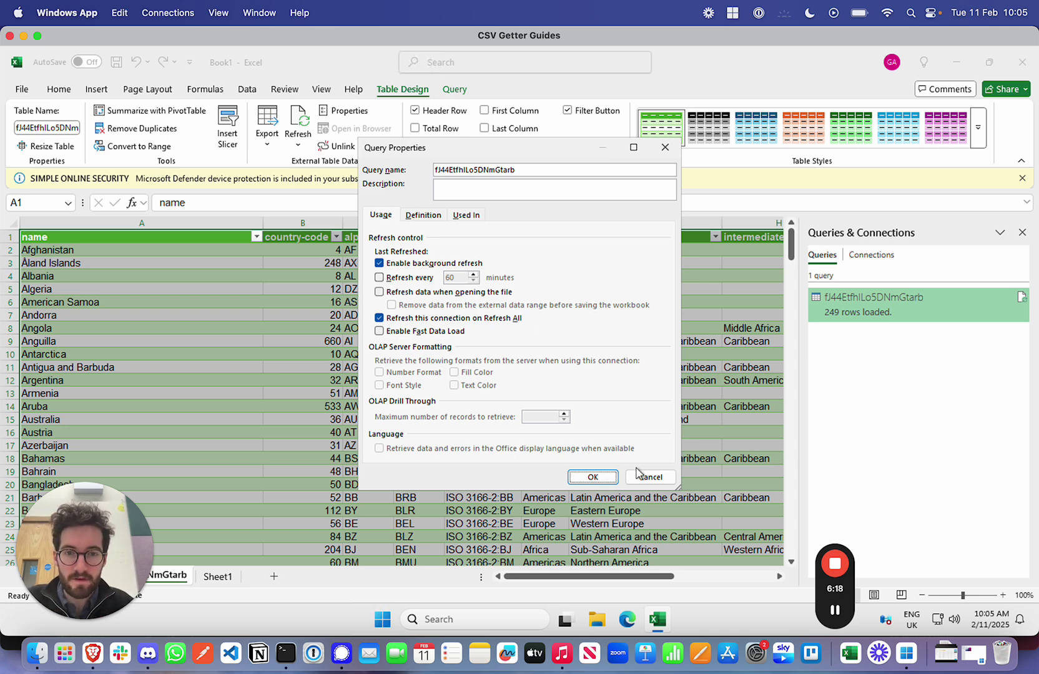
pyautogui.click(592, 477)
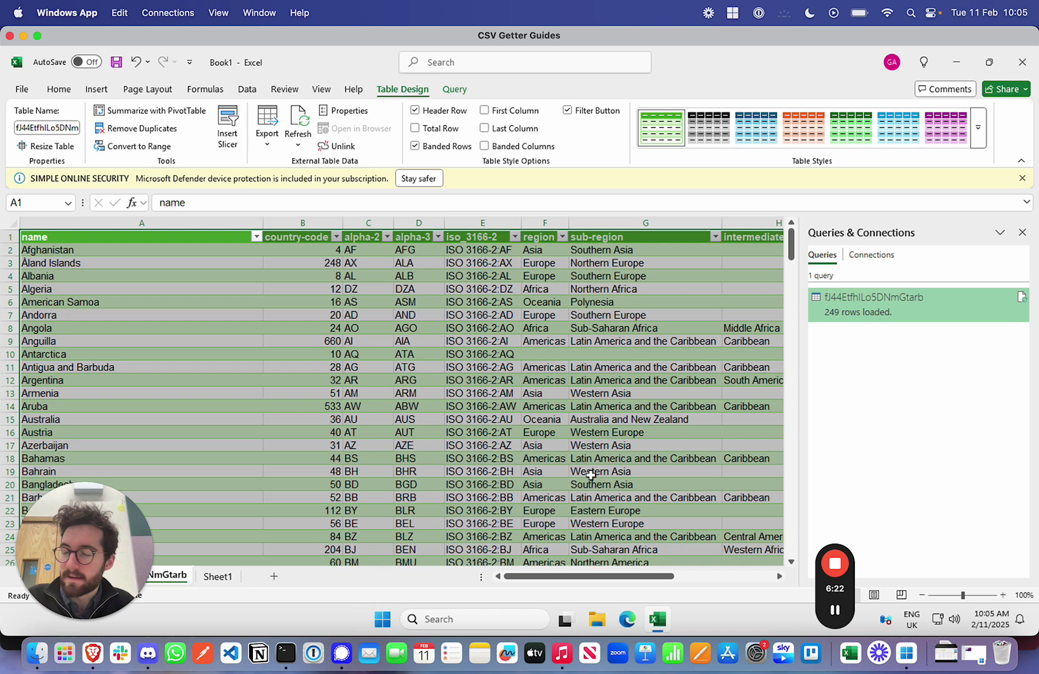
pyautogui.click(92, 656)
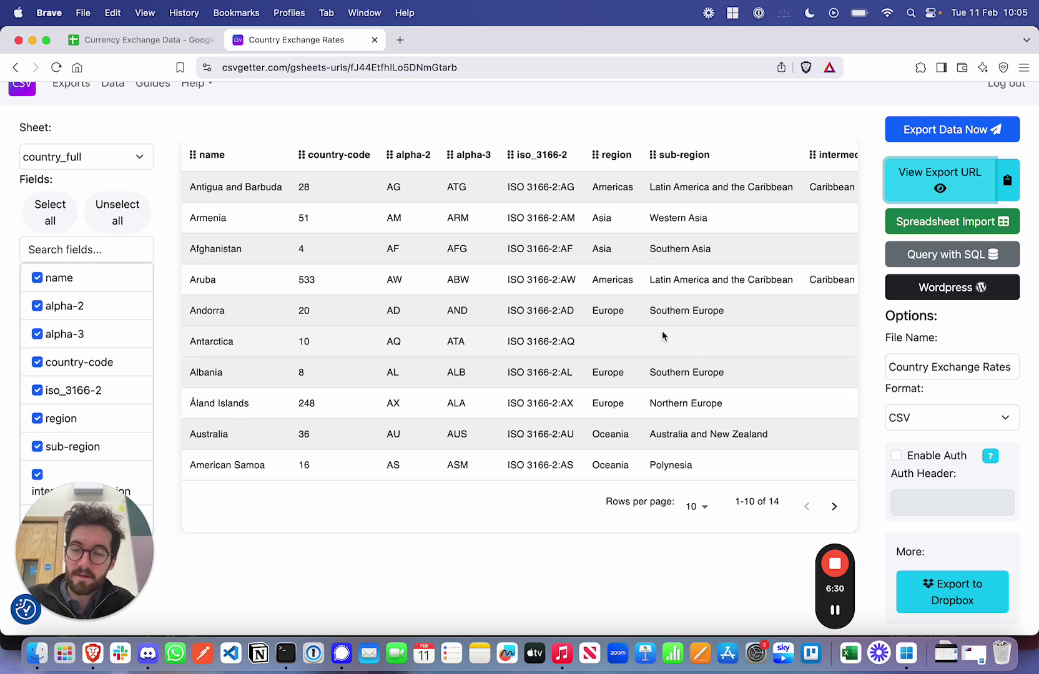
pyautogui.click(906, 653)
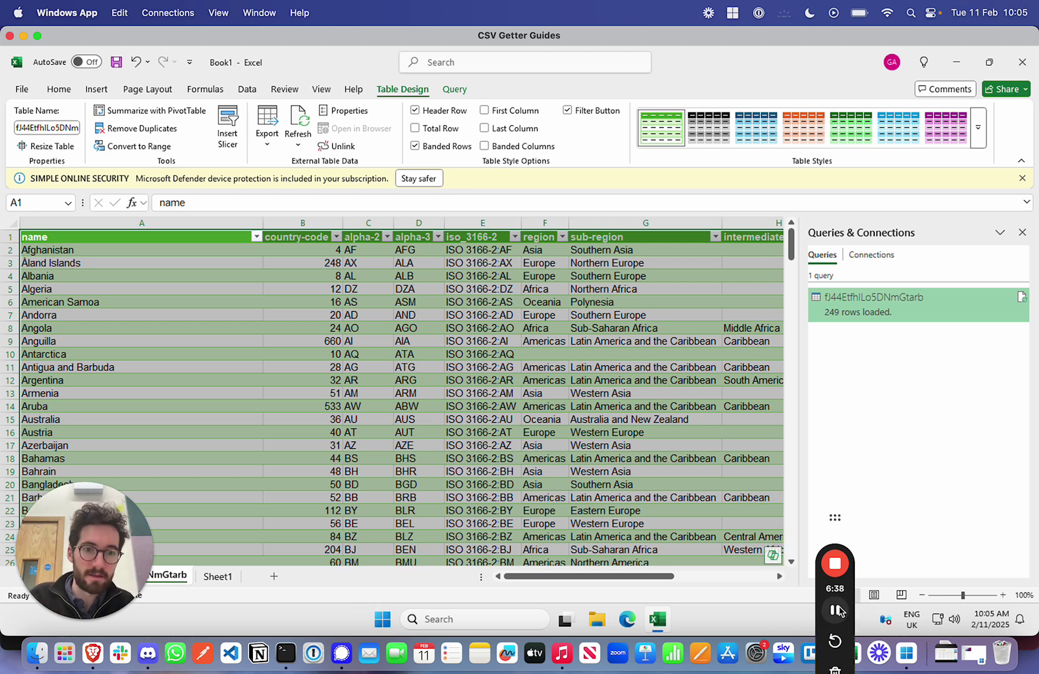
# Step: Reopen the From Web import dialog, toggle its Advanced and Basic views, and close it empty
pyautogui.hotkey('alt', 'a')
pyautogui.press('f')
pyautogui.press('w')
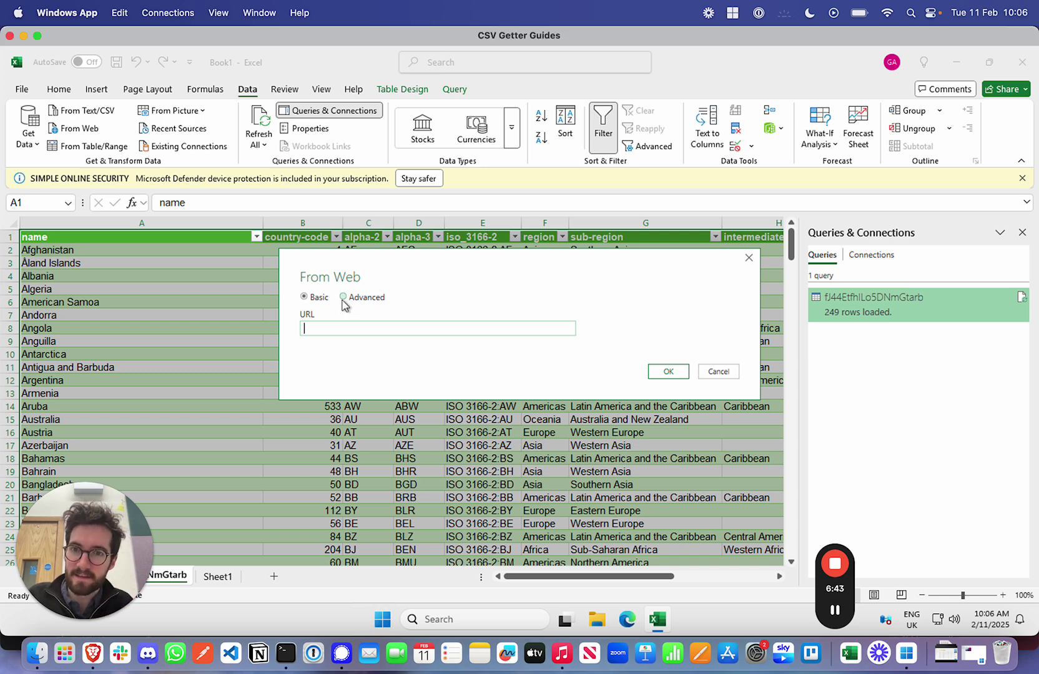
pyautogui.click(343, 297)
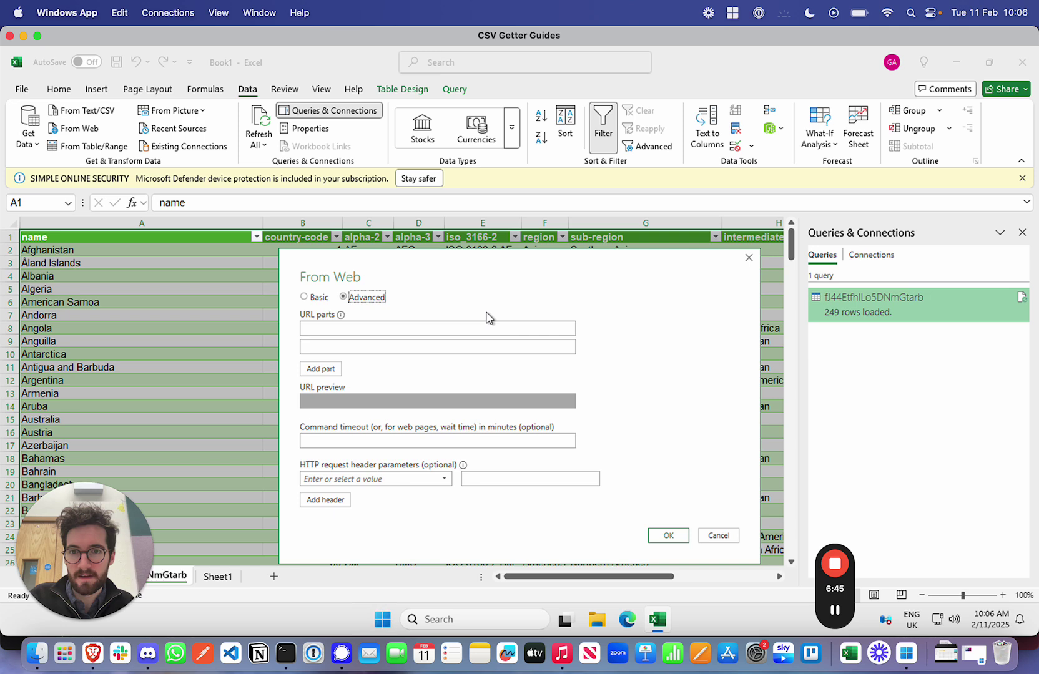
pyautogui.click(305, 297)
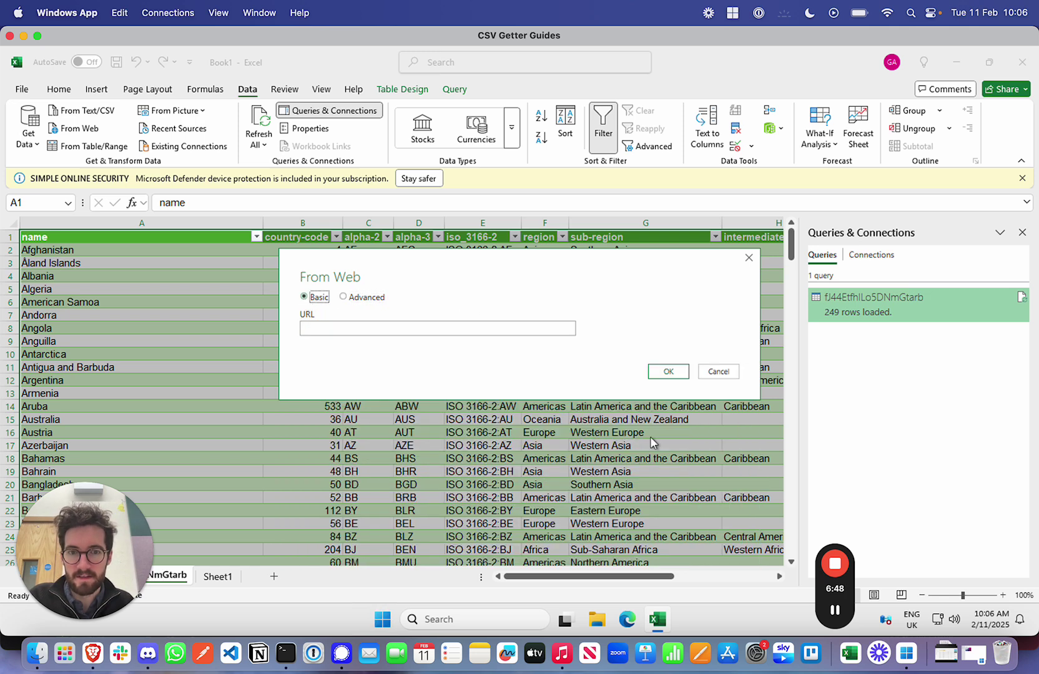
pyautogui.click(749, 259)
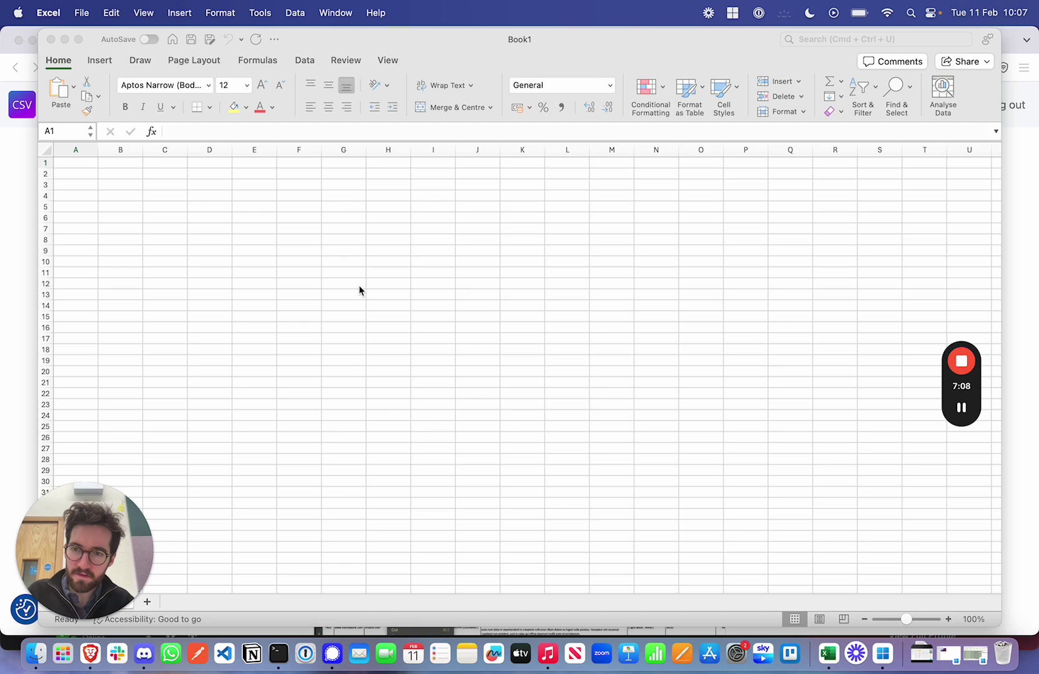
# Step: In blank Book1, try the Power Query source chooser, cancel it, then bring up the Data import commands
pyautogui.click(467, 49)
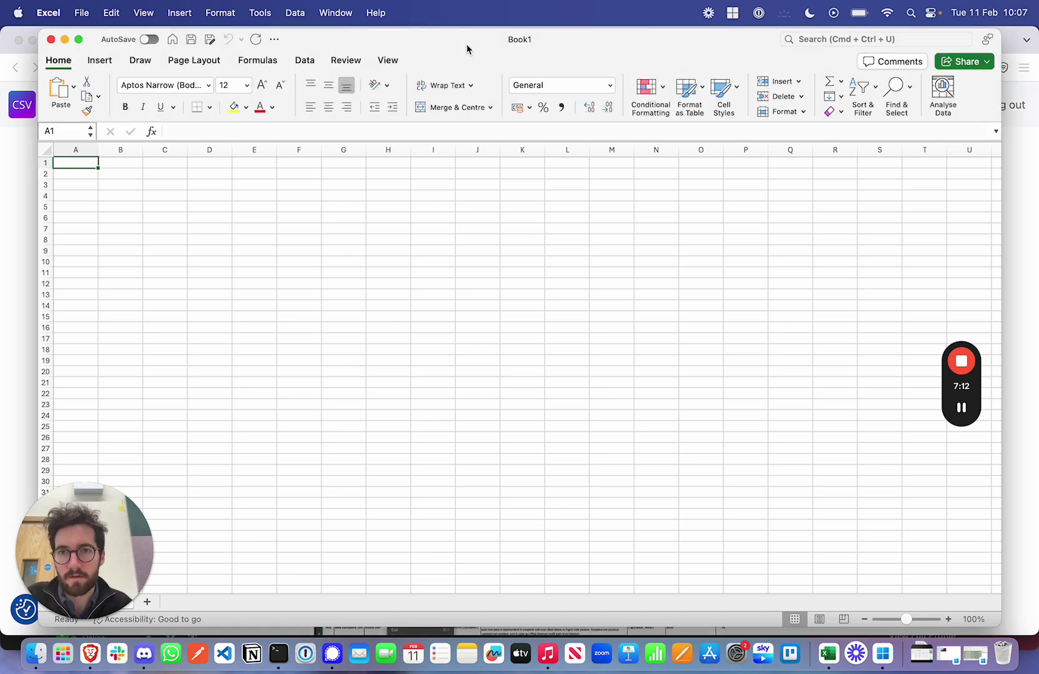
pyautogui.click(305, 61)
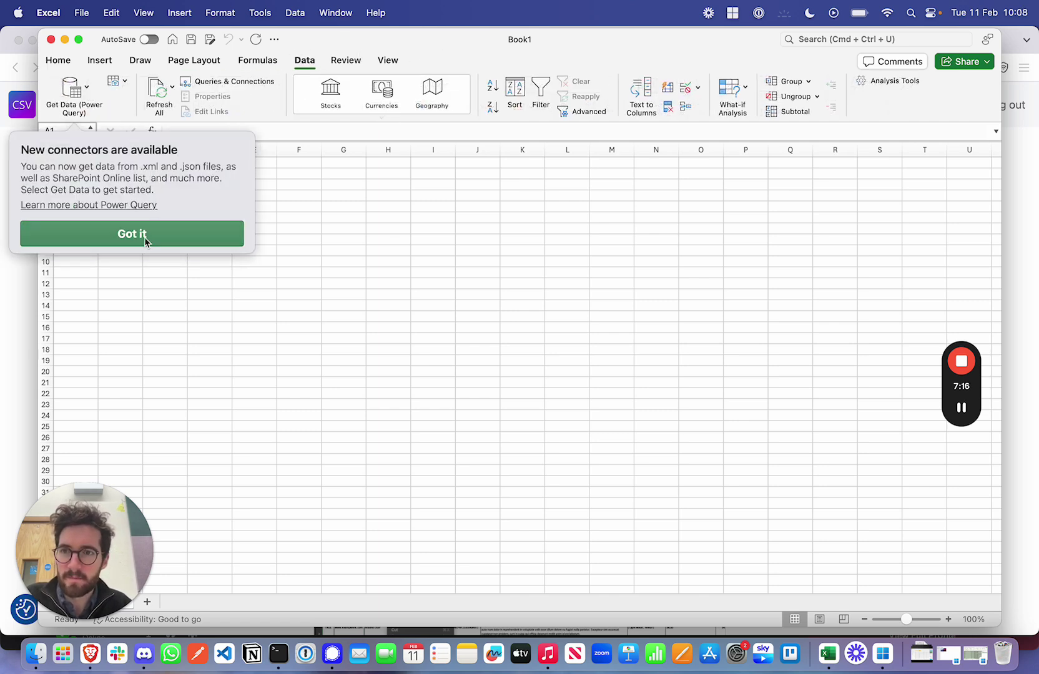
pyautogui.click(142, 237)
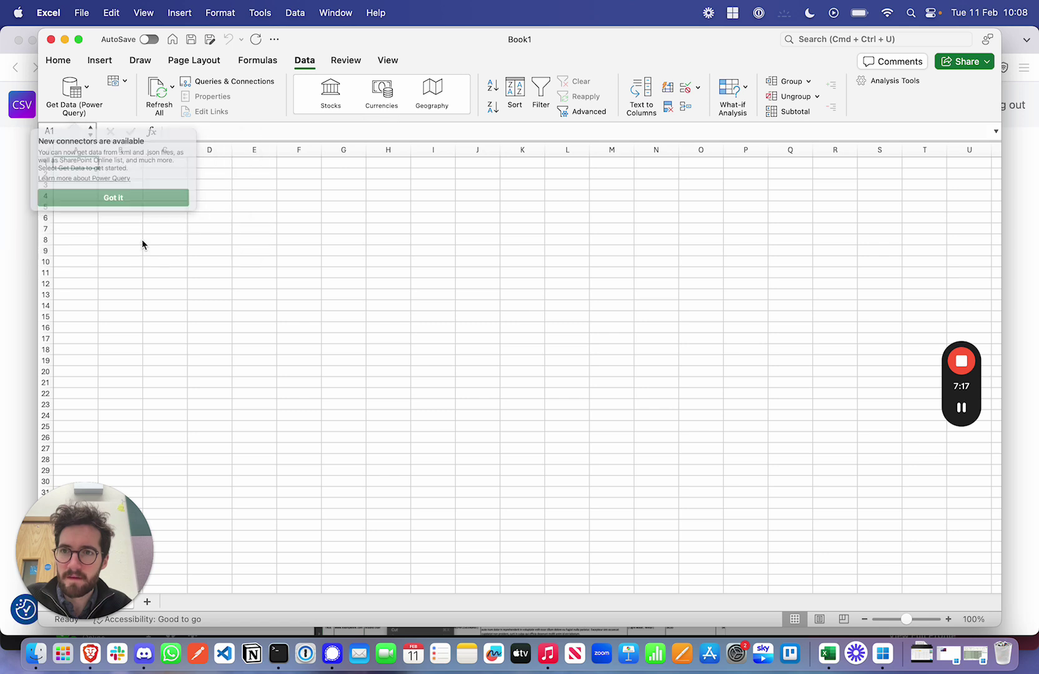
pyautogui.click(87, 91)
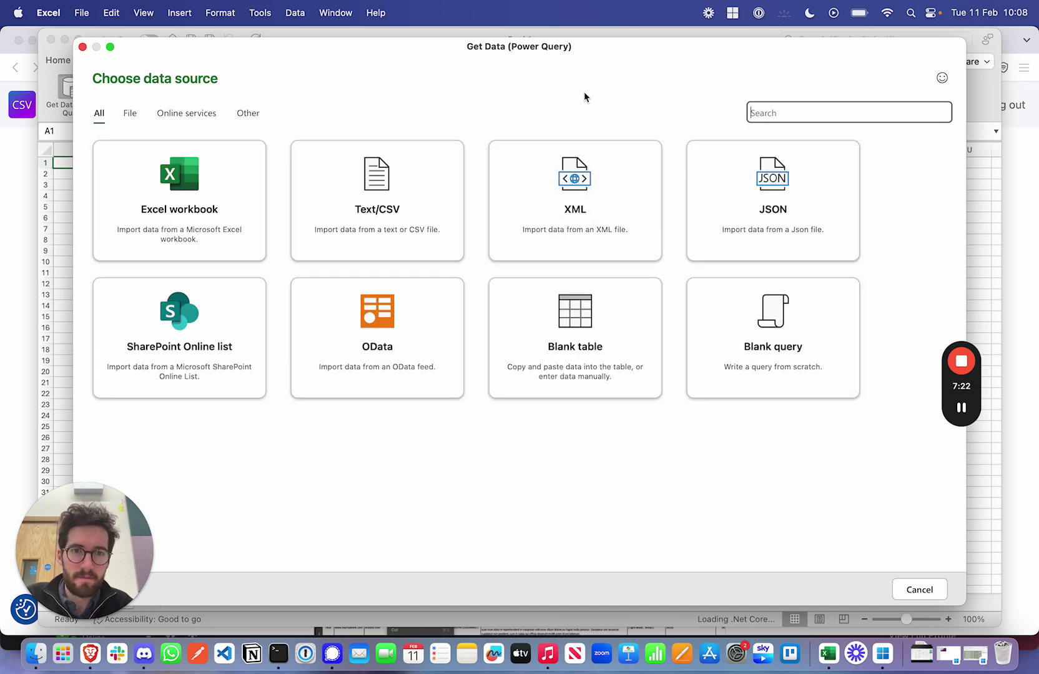
pyautogui.click(83, 47)
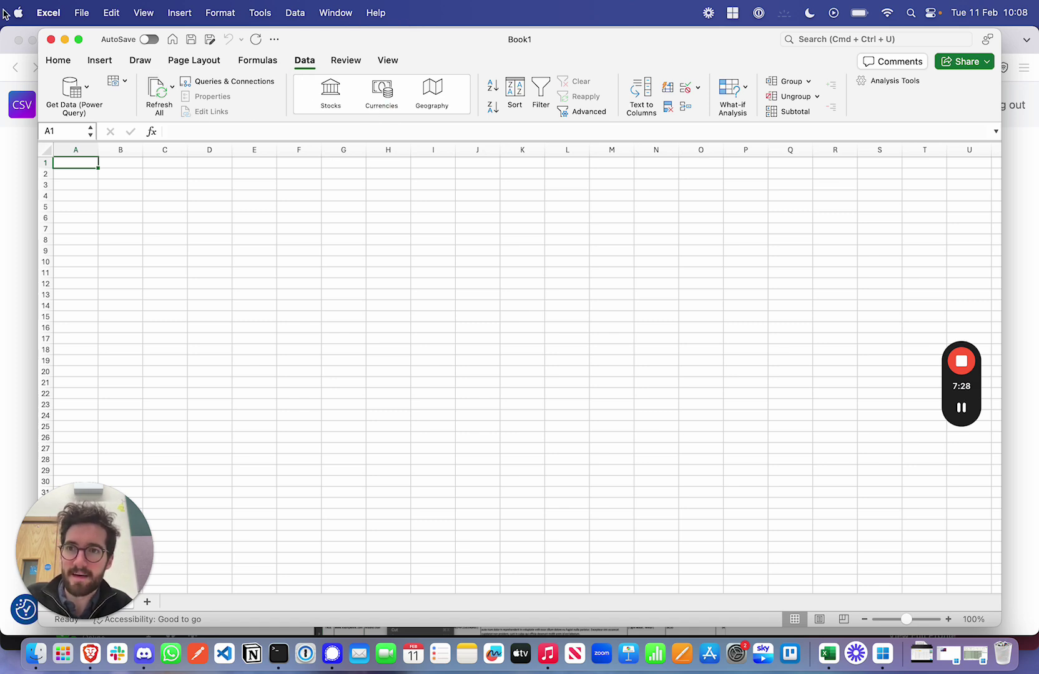
pyautogui.click(291, 15)
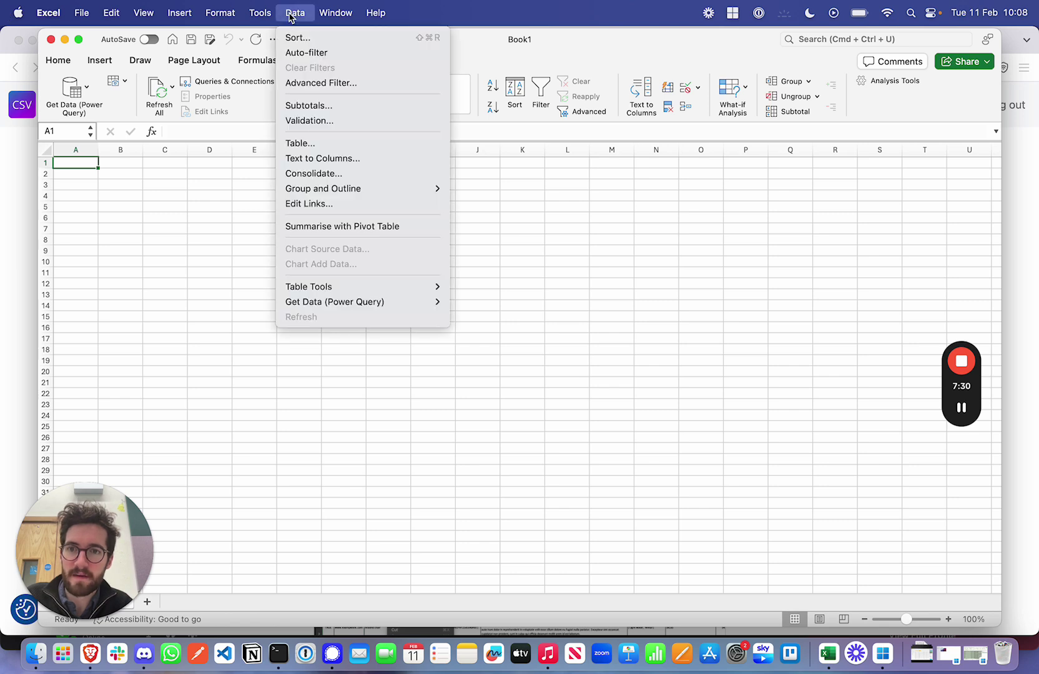
pyautogui.moveTo(330, 306)
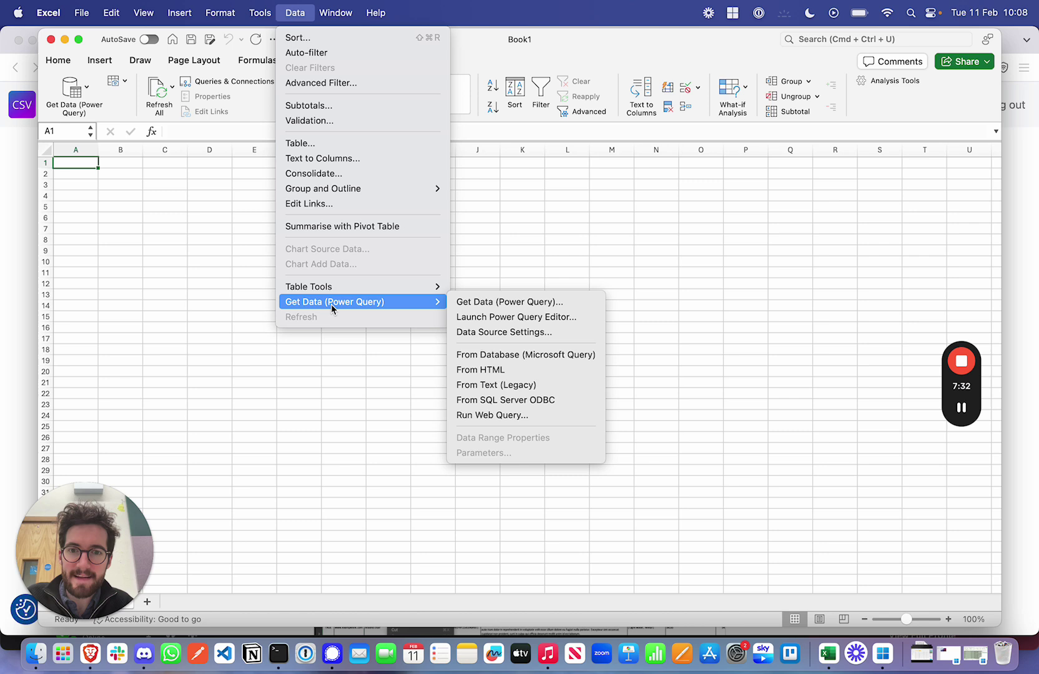
# Step: Start Run Web Query and reveal SampleWebQuery01.iqy in Finder, bringing up its context menu there
pyautogui.click(482, 415)
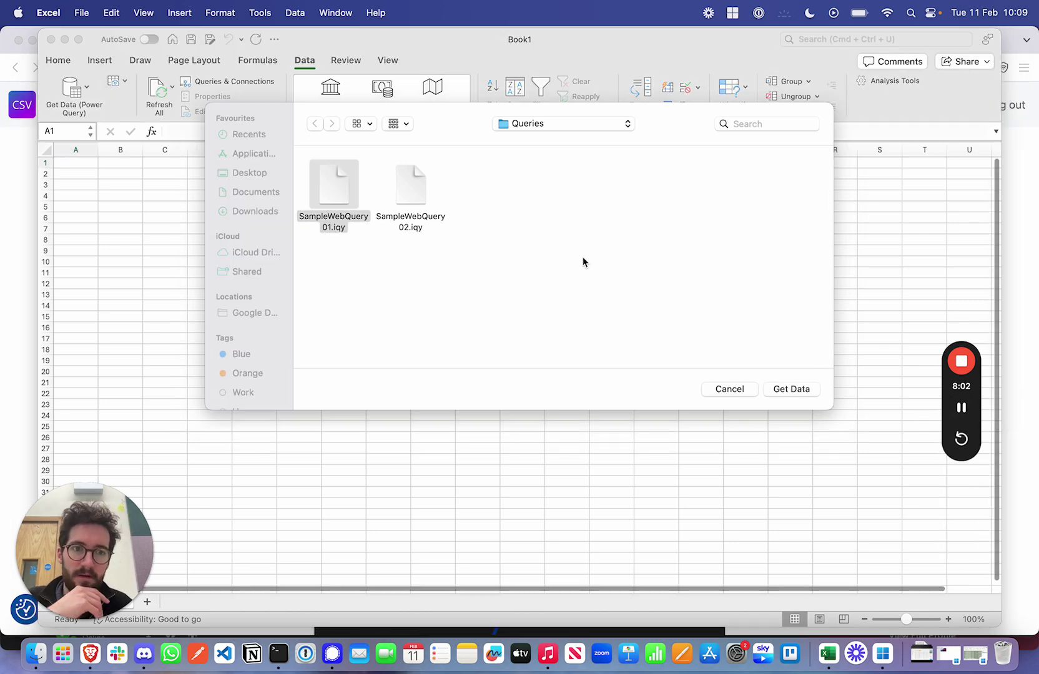
pyautogui.click(525, 181)
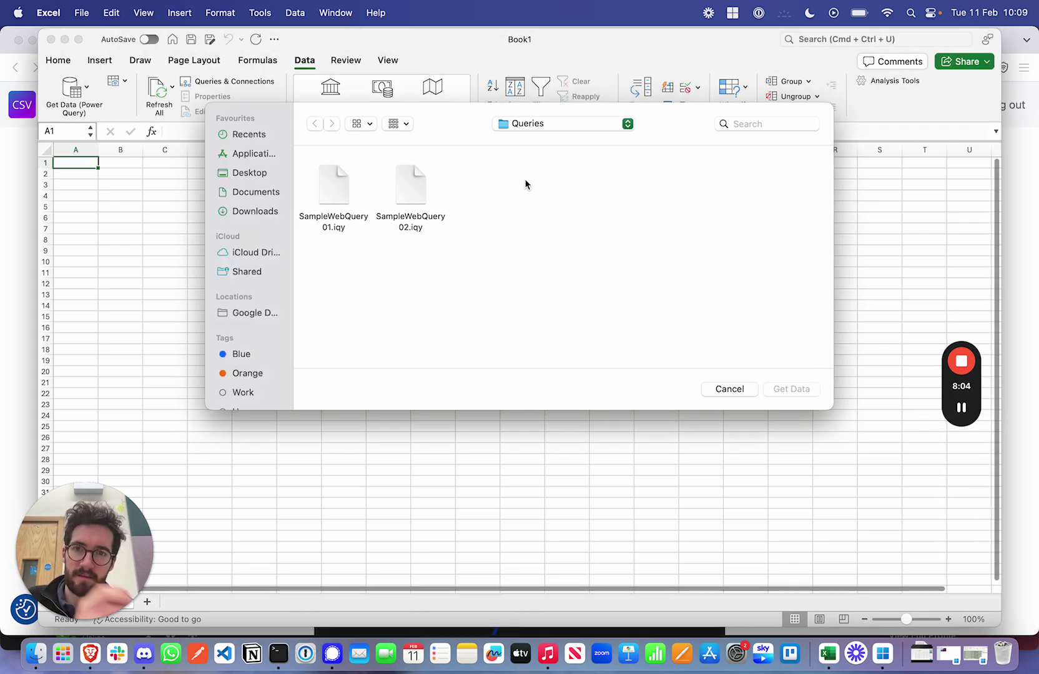
pyautogui.rightClick(333, 182)
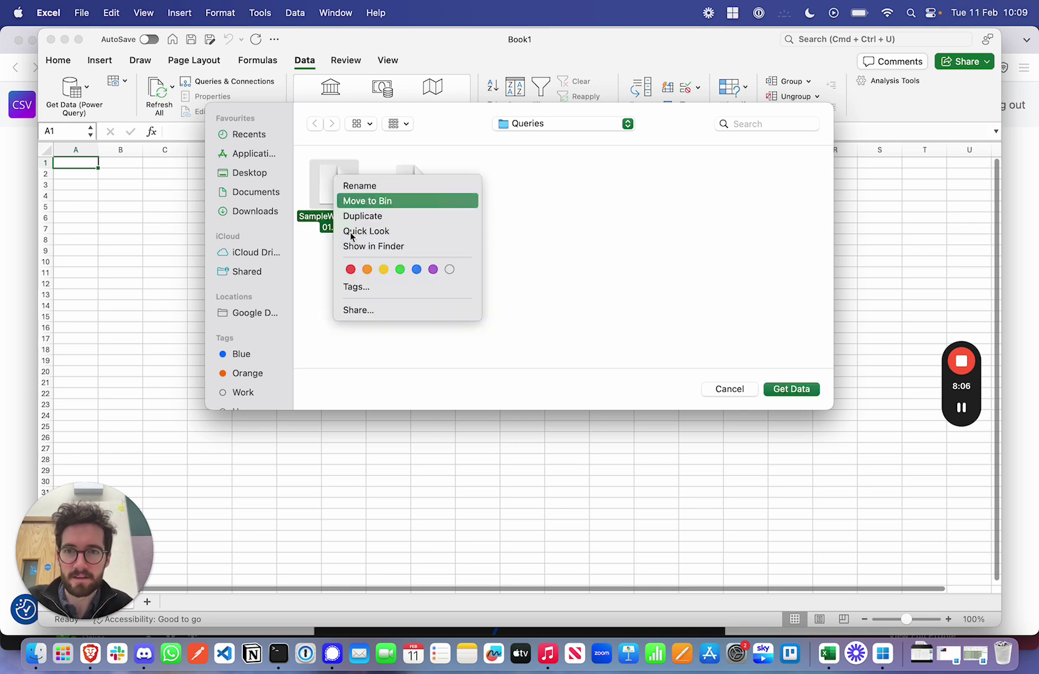
pyautogui.click(367, 246)
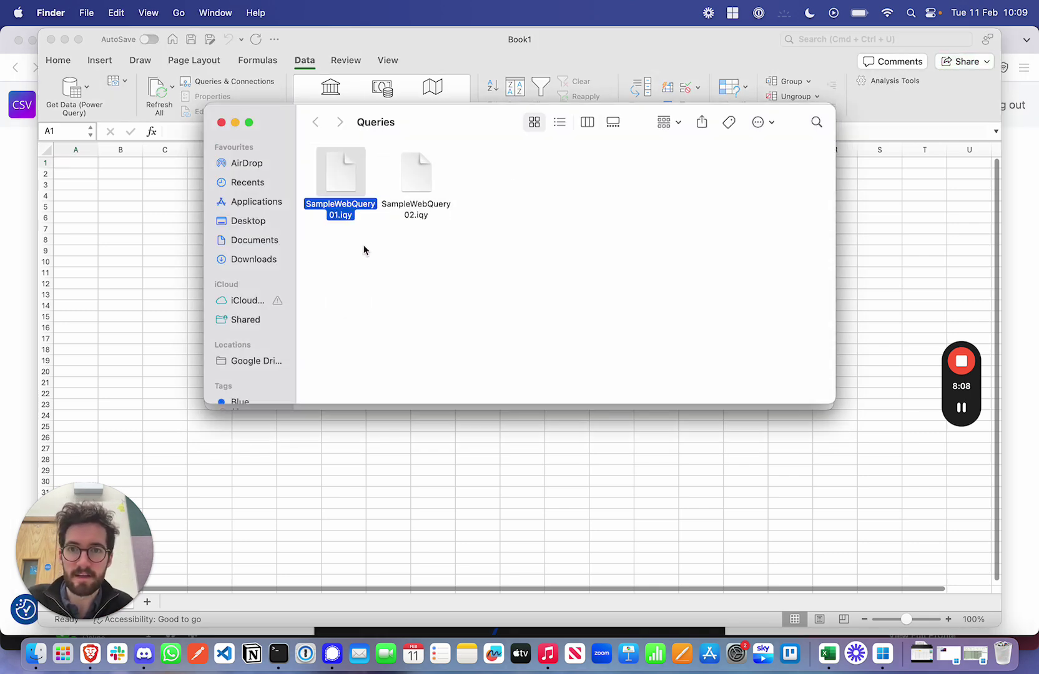
pyautogui.moveTo(434, 122); pyautogui.dragTo(504, 249)
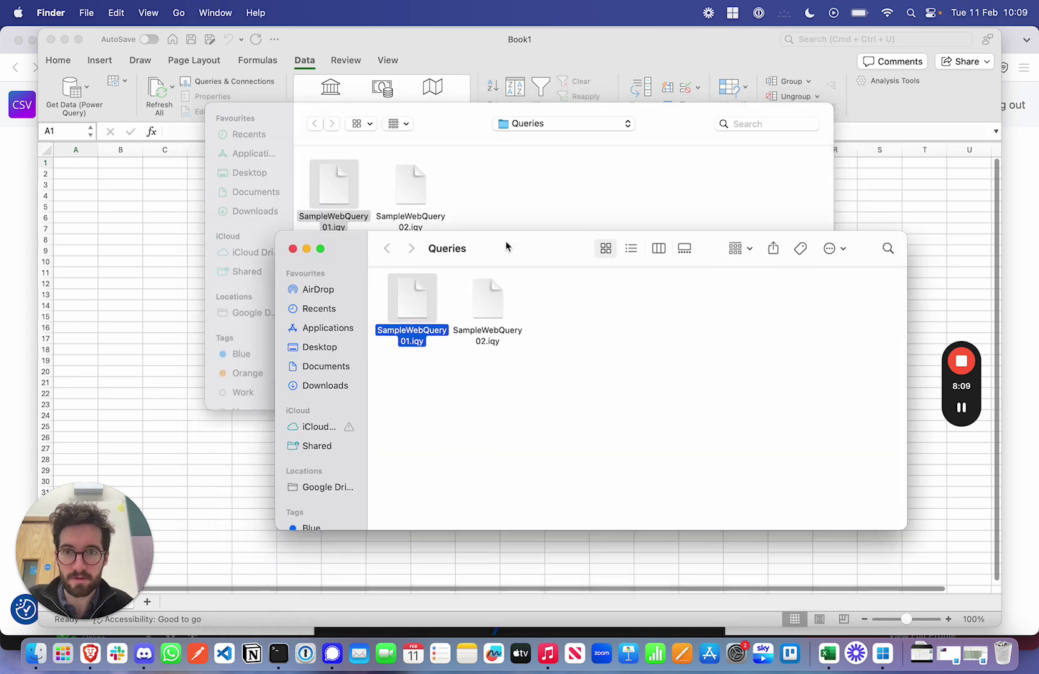
pyautogui.rightClick(406, 294)
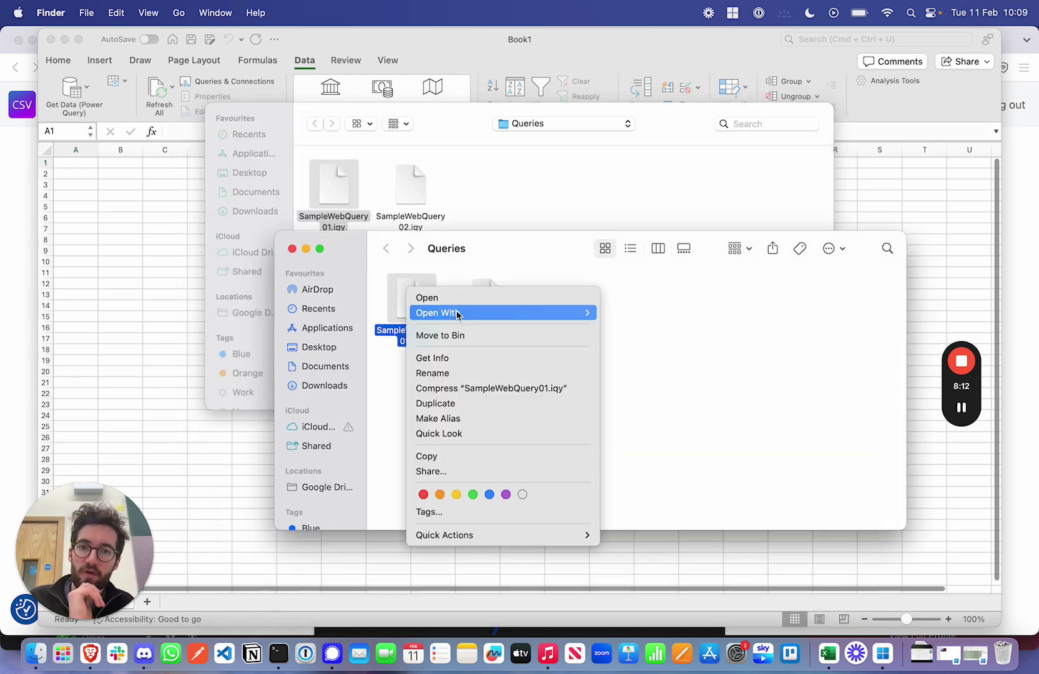
# Step: Open SampleWebQuery01.iqy in TextEdit, then return to the Country Exchange Rates page in Brave
pyautogui.moveTo(458, 314)
pyautogui.click(649, 317)
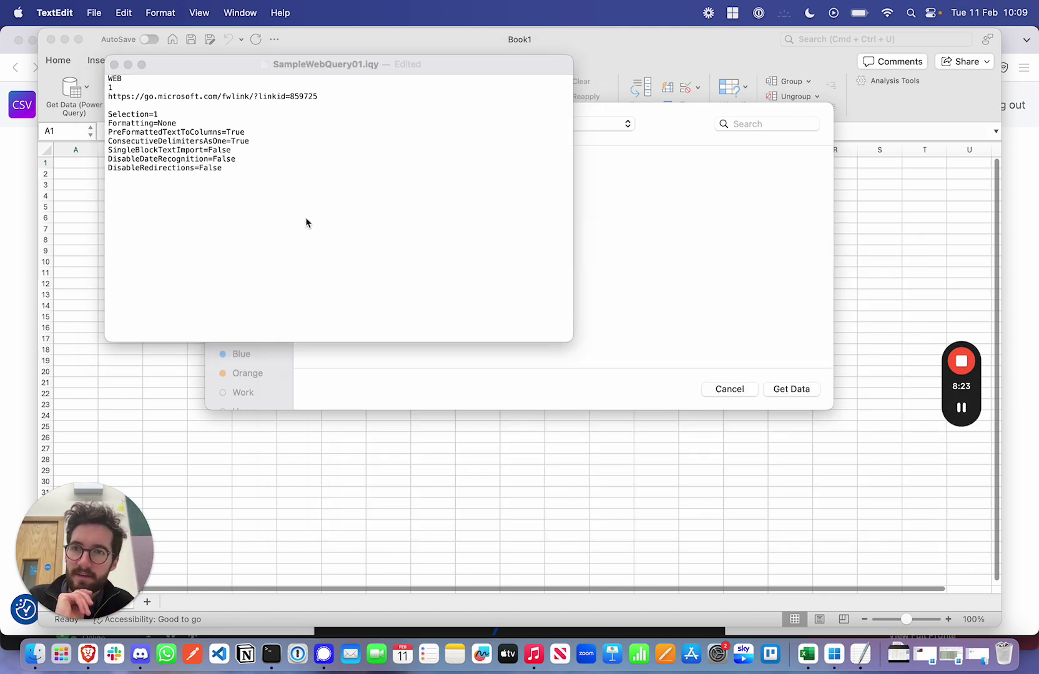
pyautogui.click(28, 251)
pyautogui.click(293, 40)
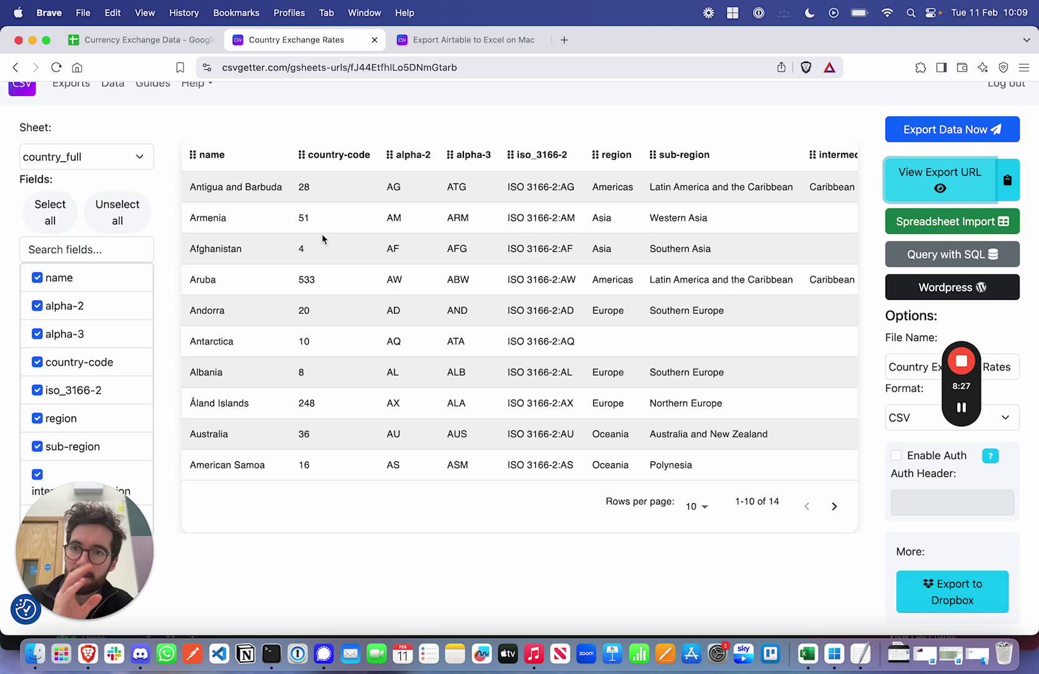
# Step: Copy the Country Exchange Rates export URL and paste it over all of SampleWebQuery01.iqy's text
pyautogui.click(955, 182)
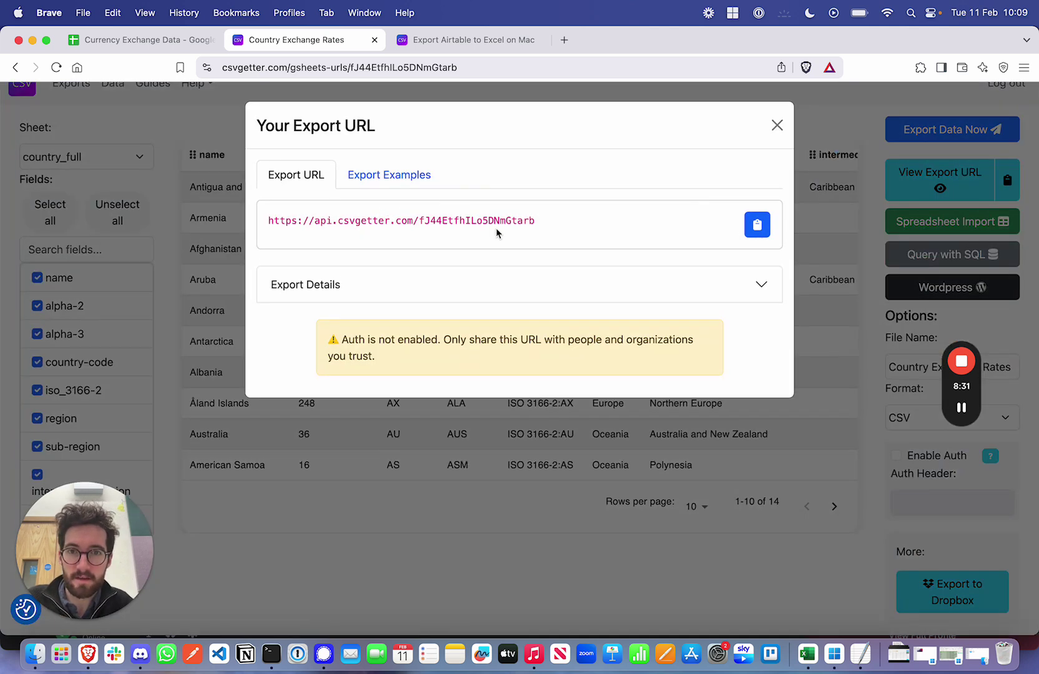
pyautogui.click(759, 230)
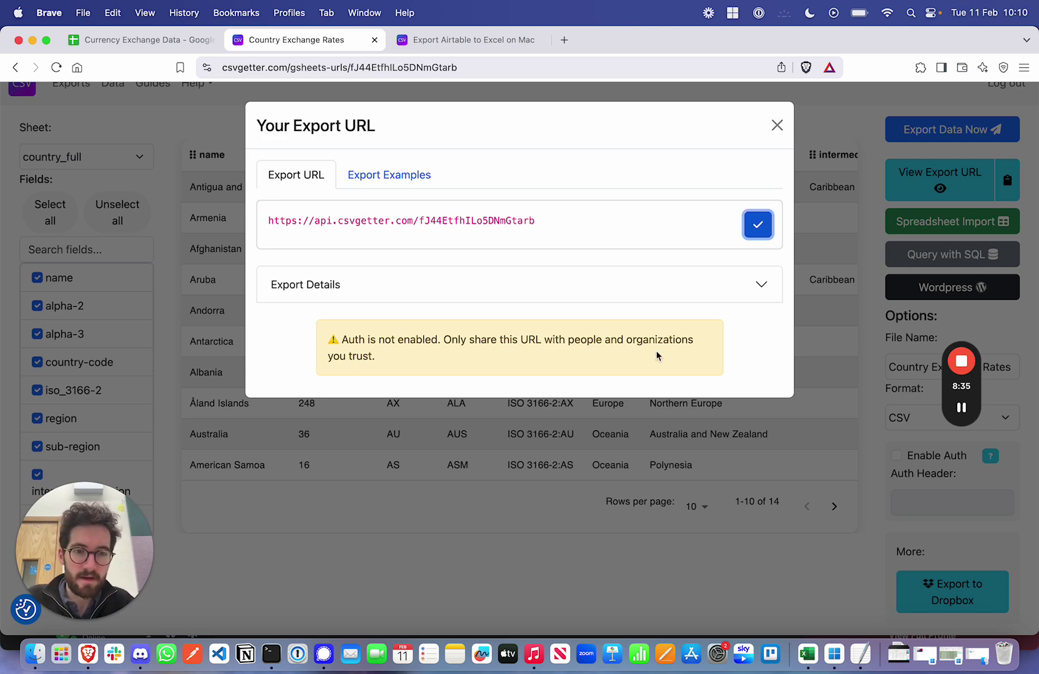
pyautogui.click(861, 654)
pyautogui.press('super+a')
pyautogui.press('super+v')
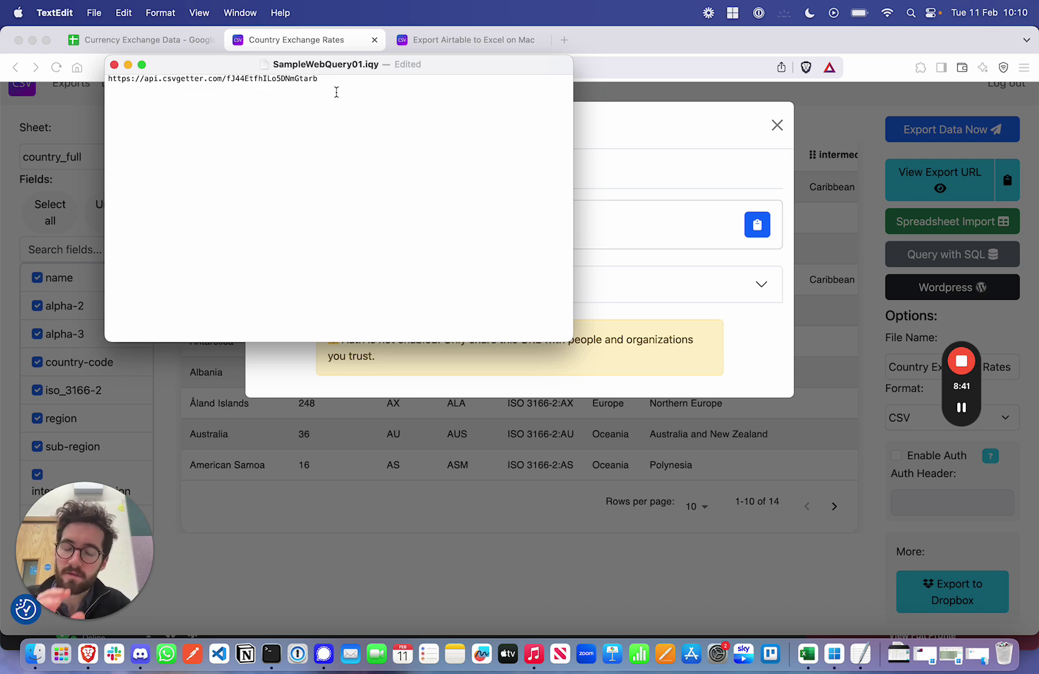
# Step: Append ?type=excel_web_query to the pasted URL and save SampleWebQuery01.iqy
pyautogui.write('?')
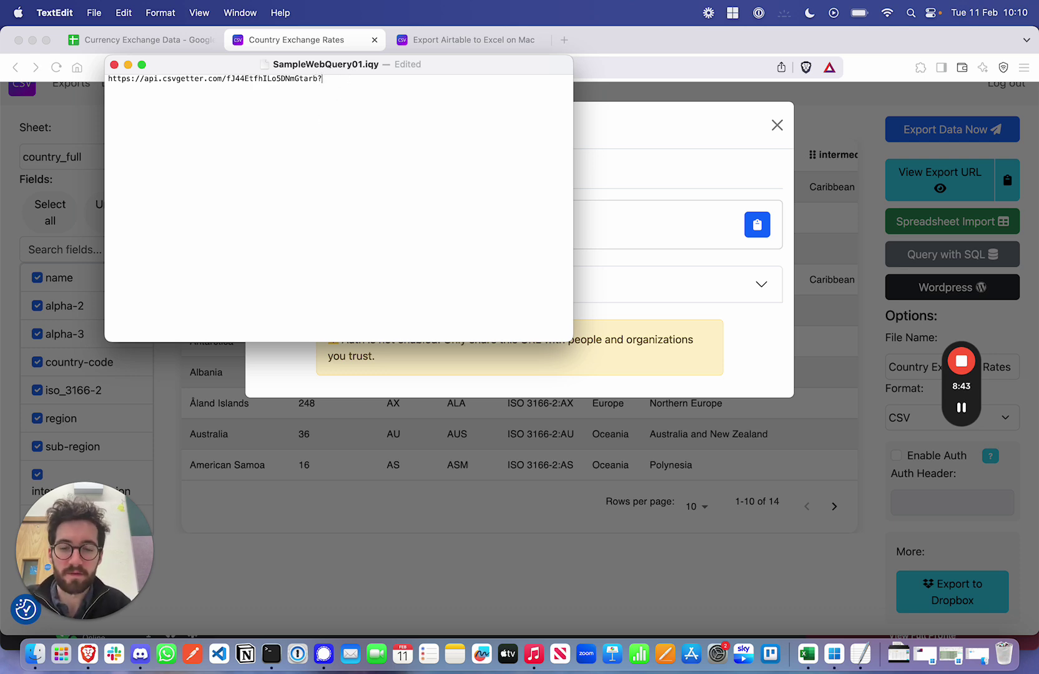
pyautogui.write('type')
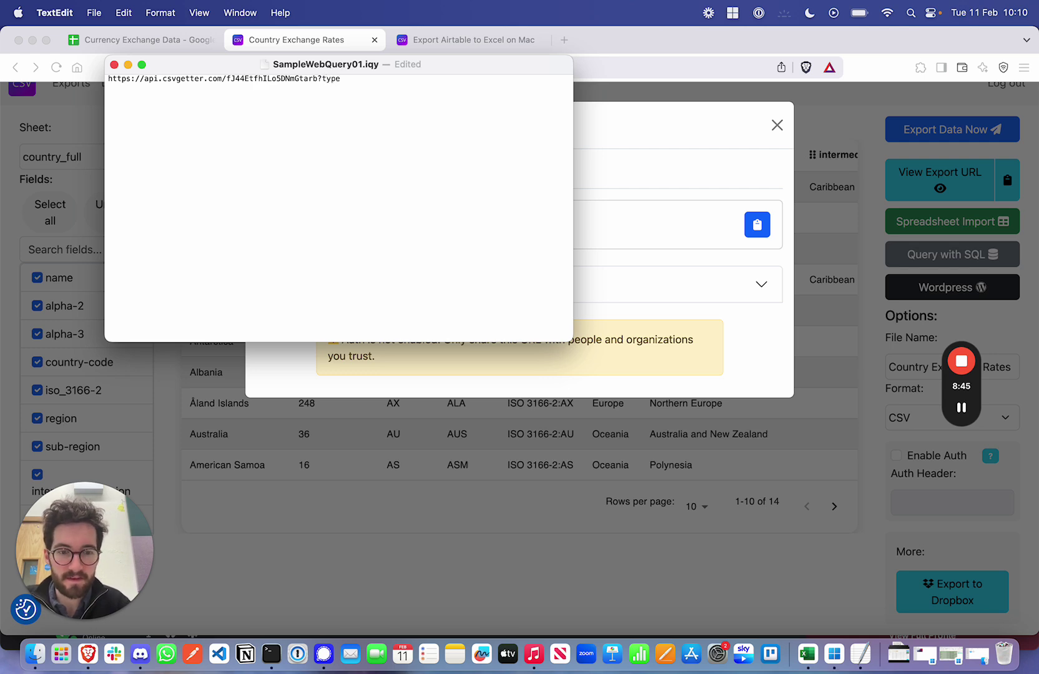
pyautogui.write('=excel')
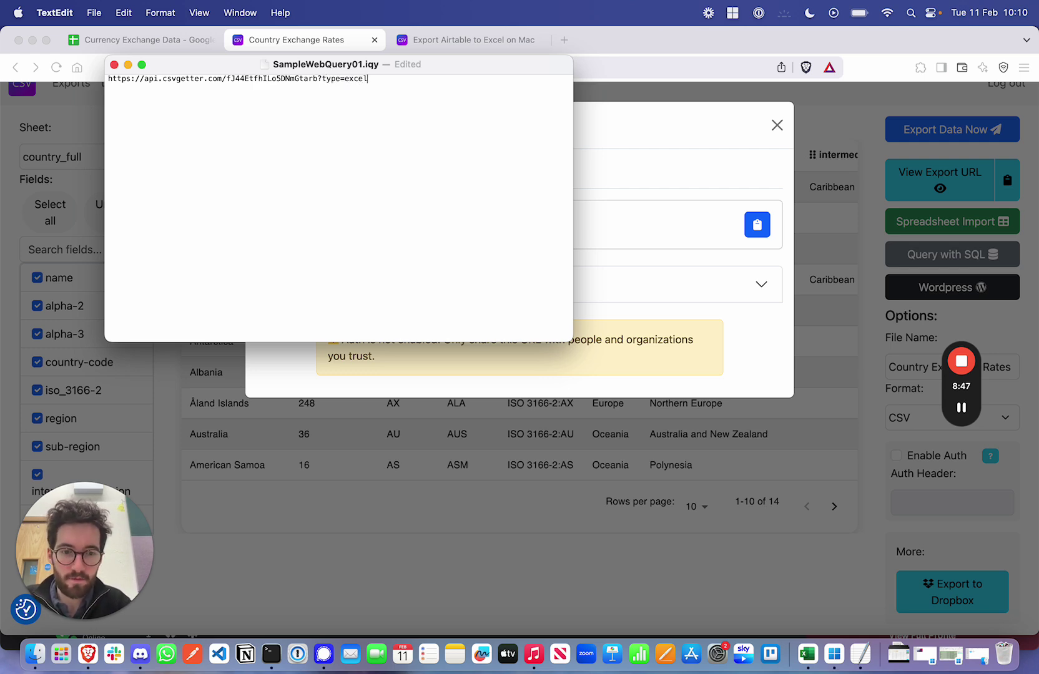
pyautogui.write('_web_query')
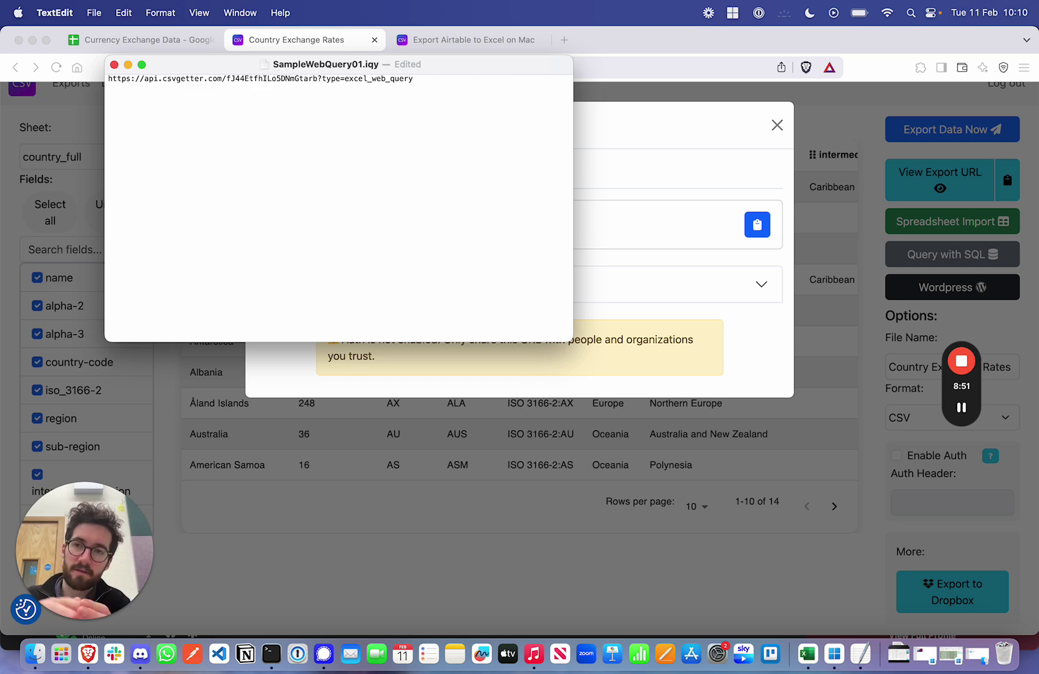
pyautogui.moveTo(317, 79); pyautogui.dragTo(105, 79)
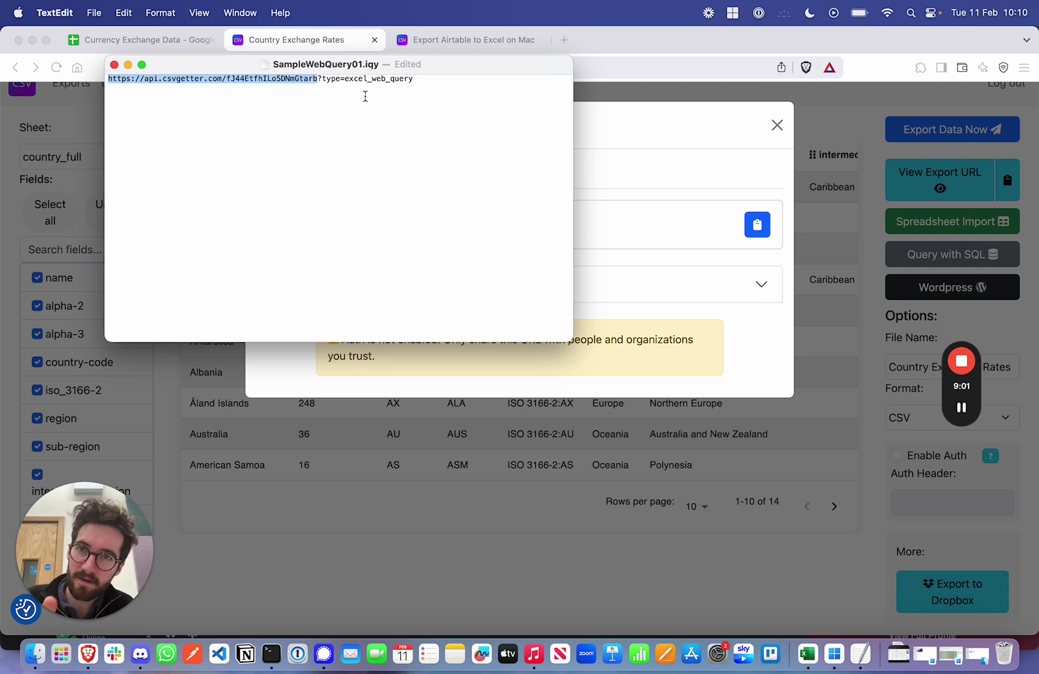
pyautogui.click(442, 82)
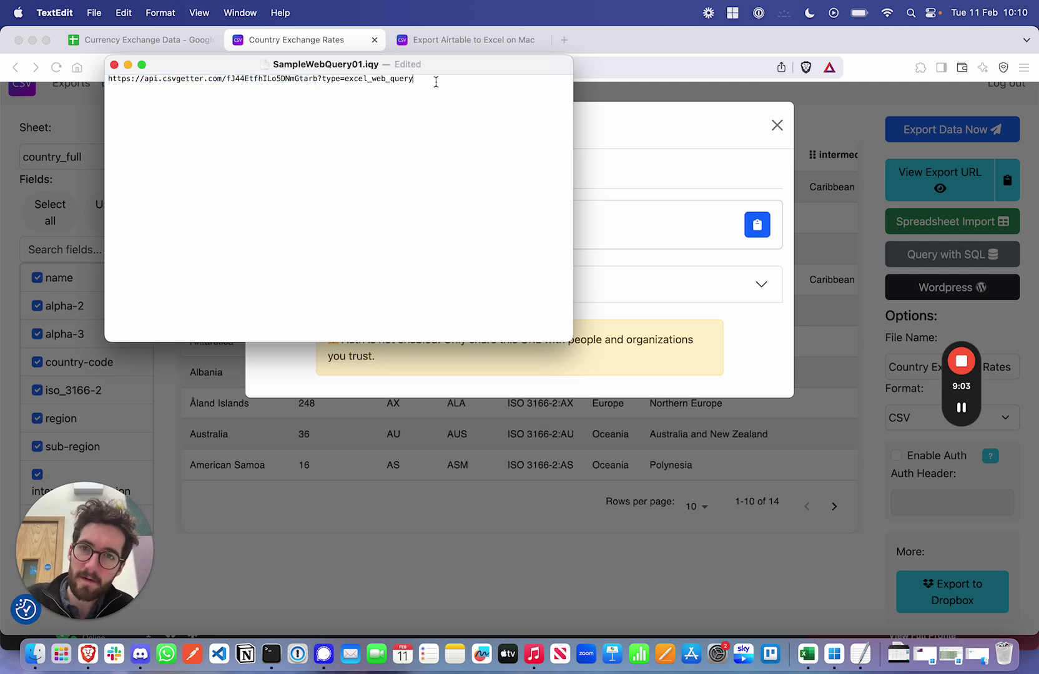
pyautogui.moveTo(434, 81); pyautogui.dragTo(317, 81)
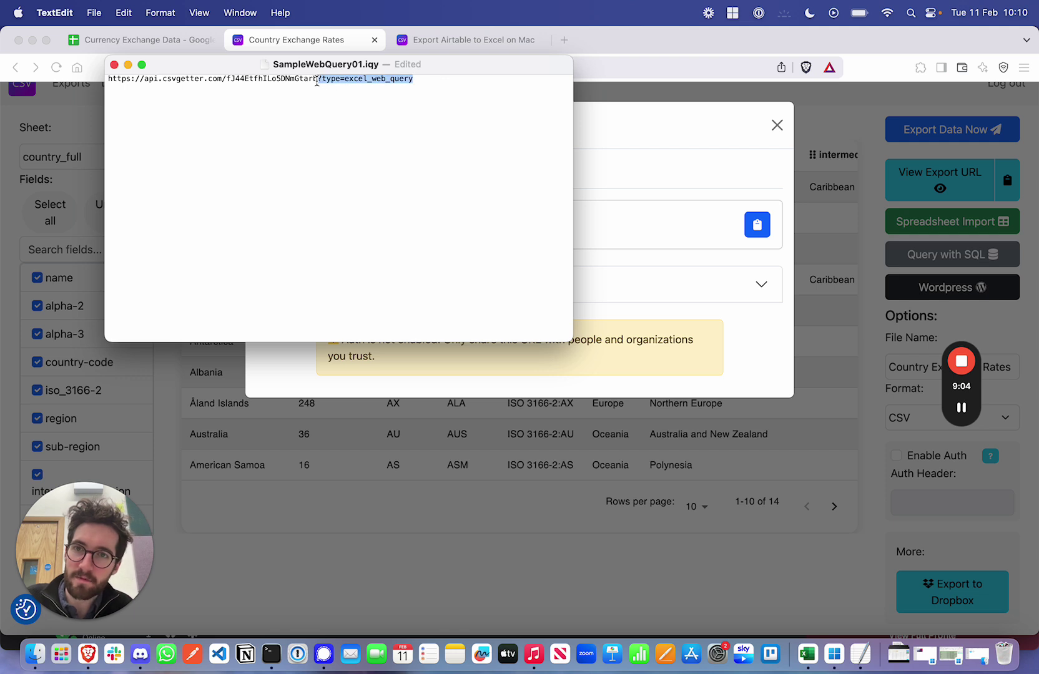
pyautogui.click(321, 146)
pyautogui.press('super+s')
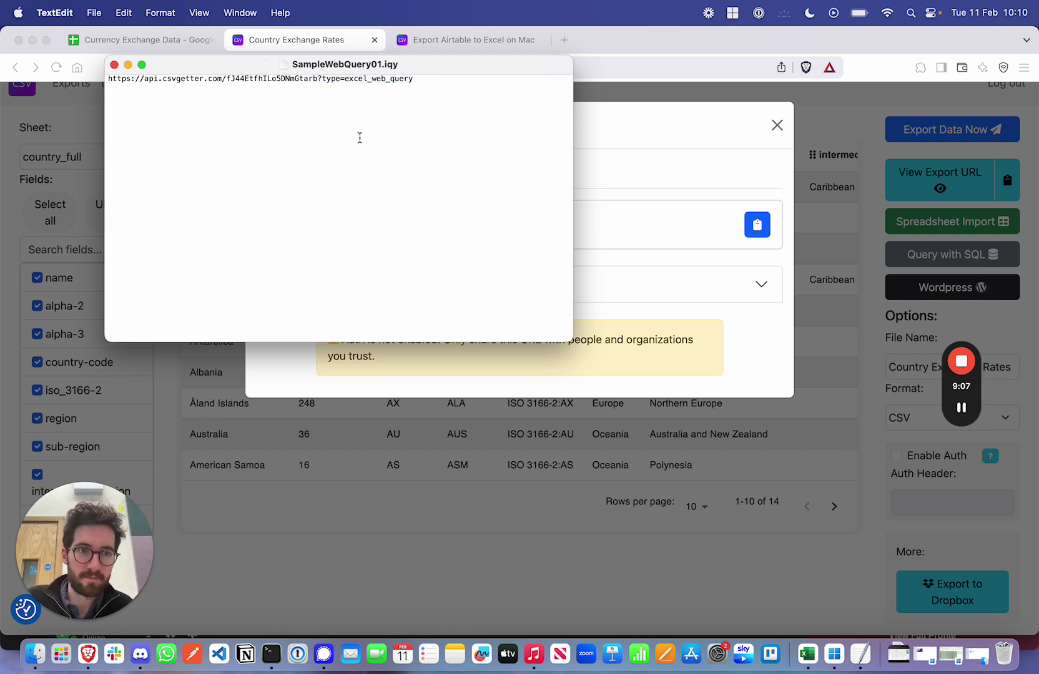
# Step: Review the Export Examples URLs, highlighting the plain, html_table and dynamic_table type parameters
pyautogui.click(827, 140)
pyautogui.click(394, 178)
pyautogui.scroll(-2, 540, 336)
pyautogui.moveTo(502, 206); pyautogui.dragTo(268, 207)
pyautogui.scroll(-2, 594, 318)
pyautogui.moveTo(592, 236); pyautogui.dragTo(506, 237)
pyautogui.scroll(-1, 572, 294)
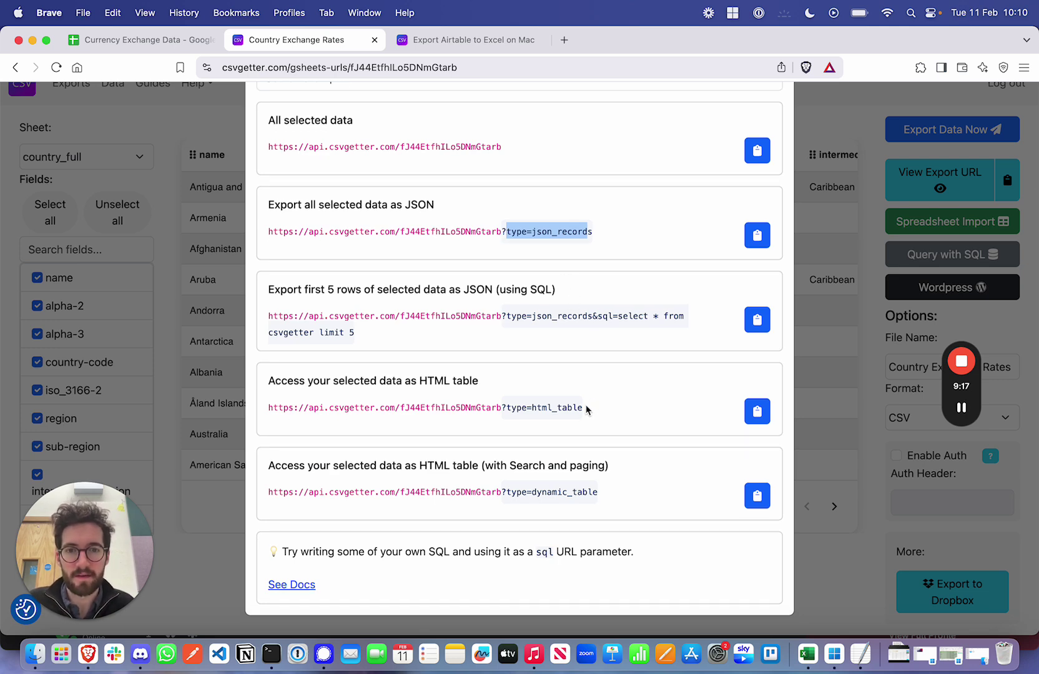
pyautogui.moveTo(585, 410); pyautogui.dragTo(500, 406)
pyautogui.moveTo(597, 493); pyautogui.dragTo(506, 492)
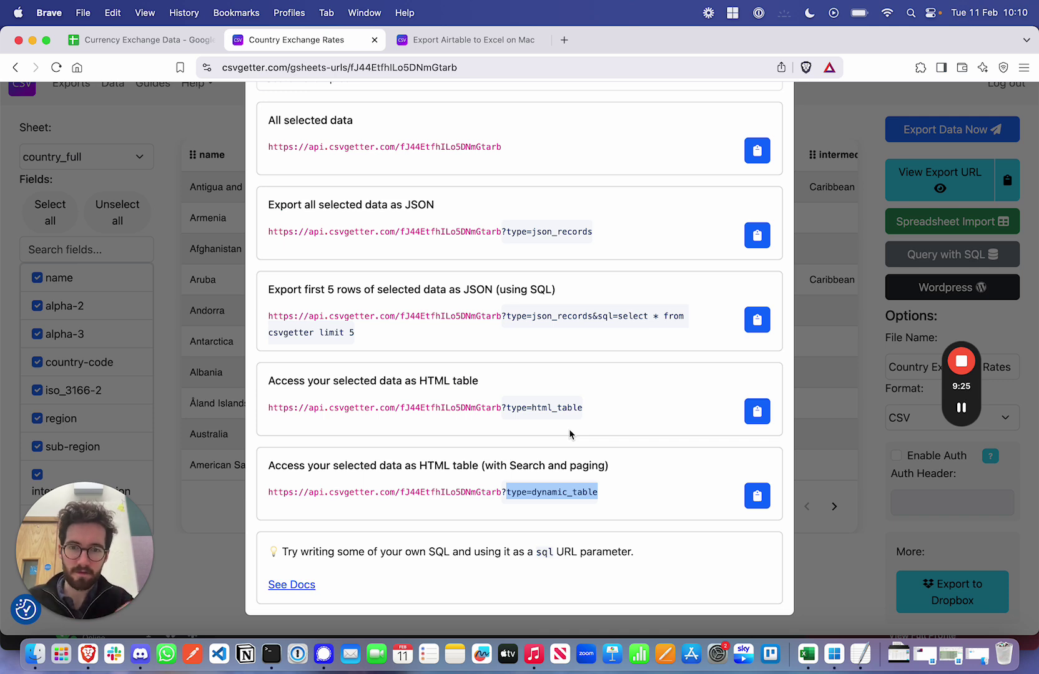
pyautogui.click(608, 523)
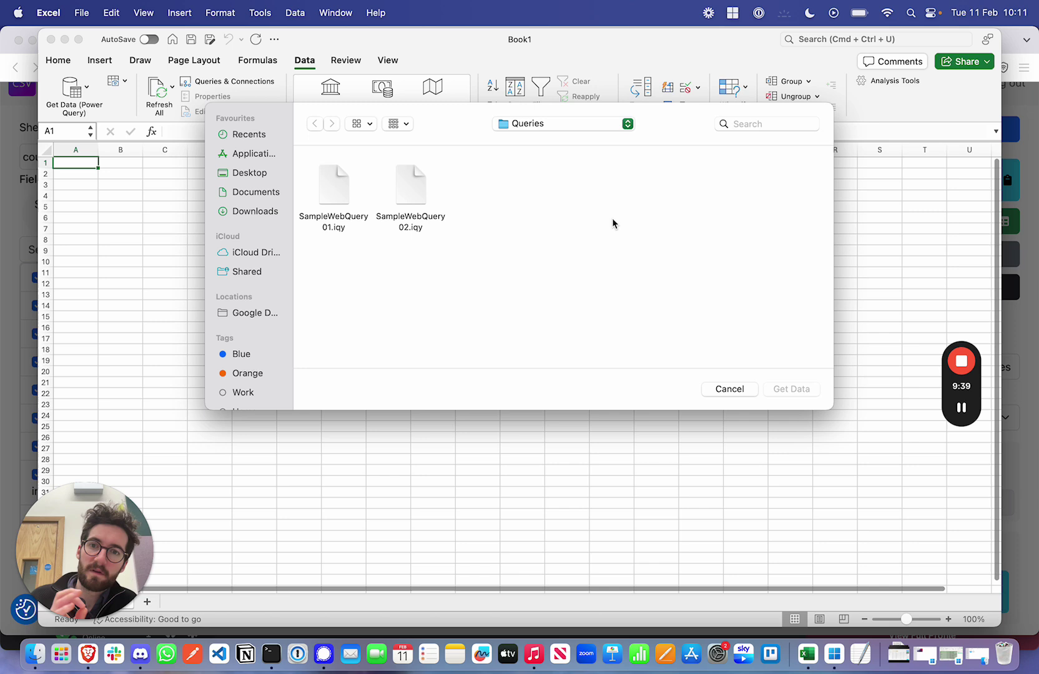
# Step: Import SampleWebQuery01.iqy's country data as a table at =$A$1, then refresh it
pyautogui.click(337, 192)
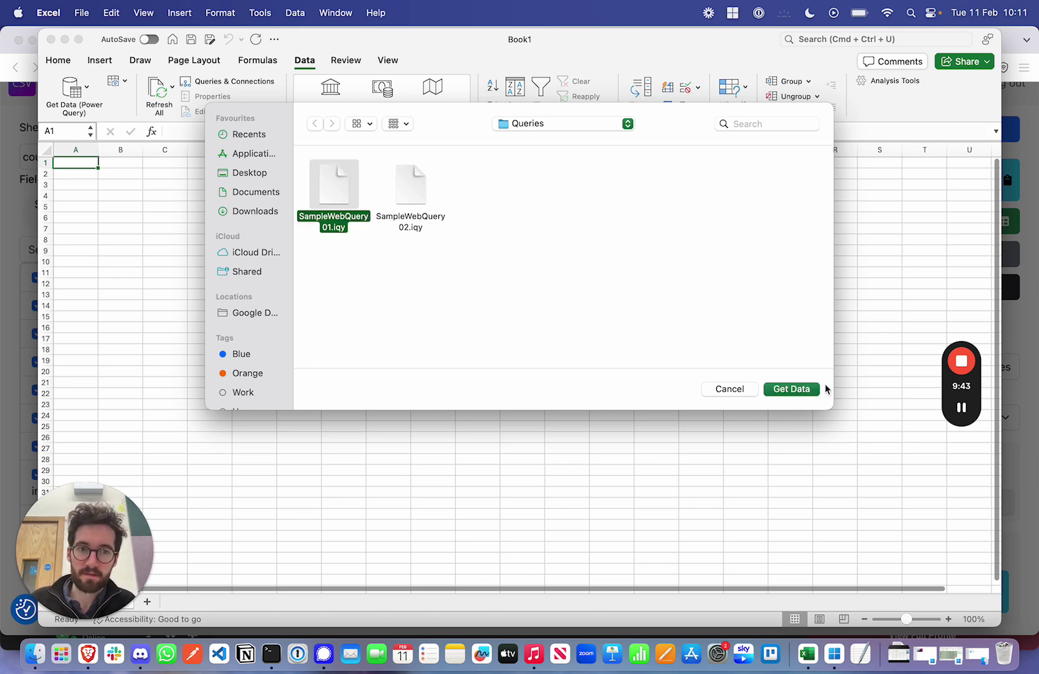
pyautogui.click(790, 389)
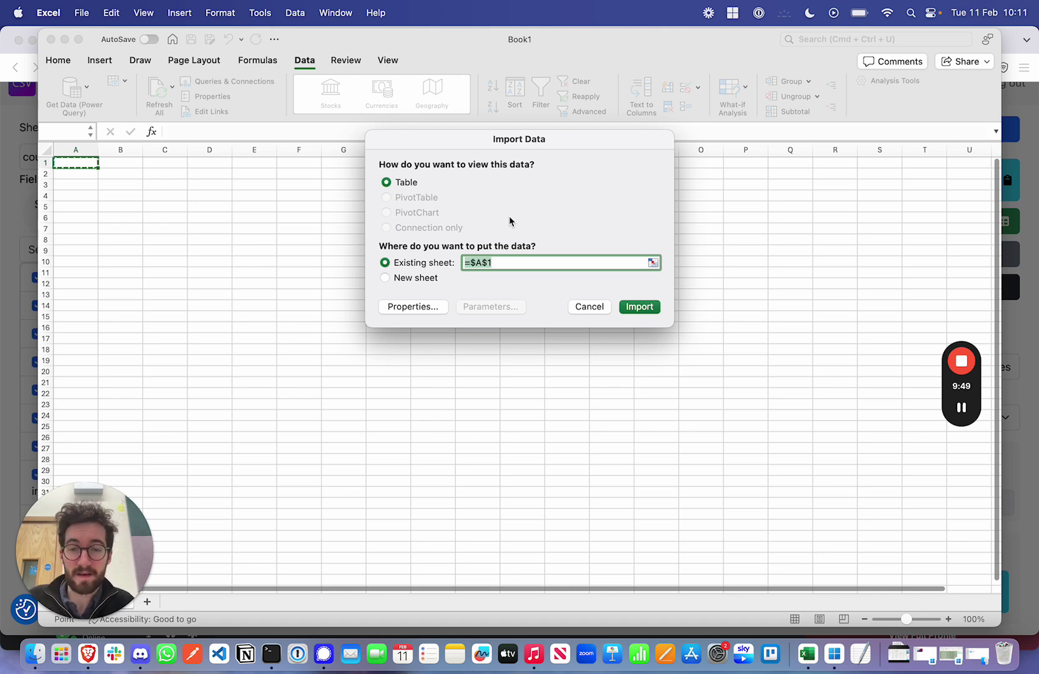
pyautogui.click(638, 309)
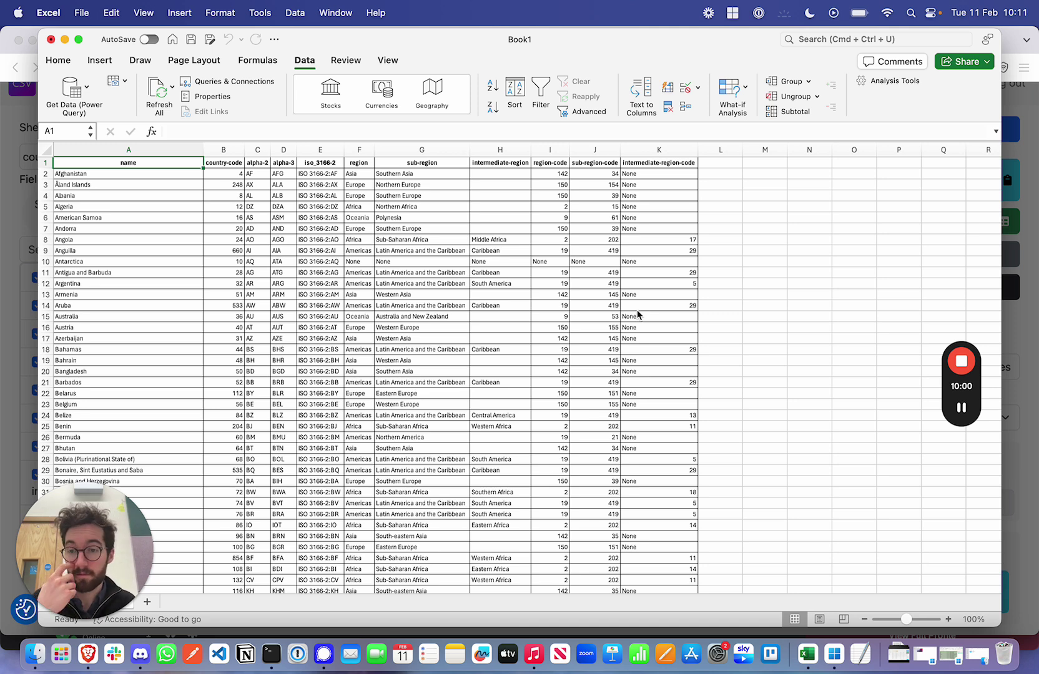
pyautogui.click(157, 88)
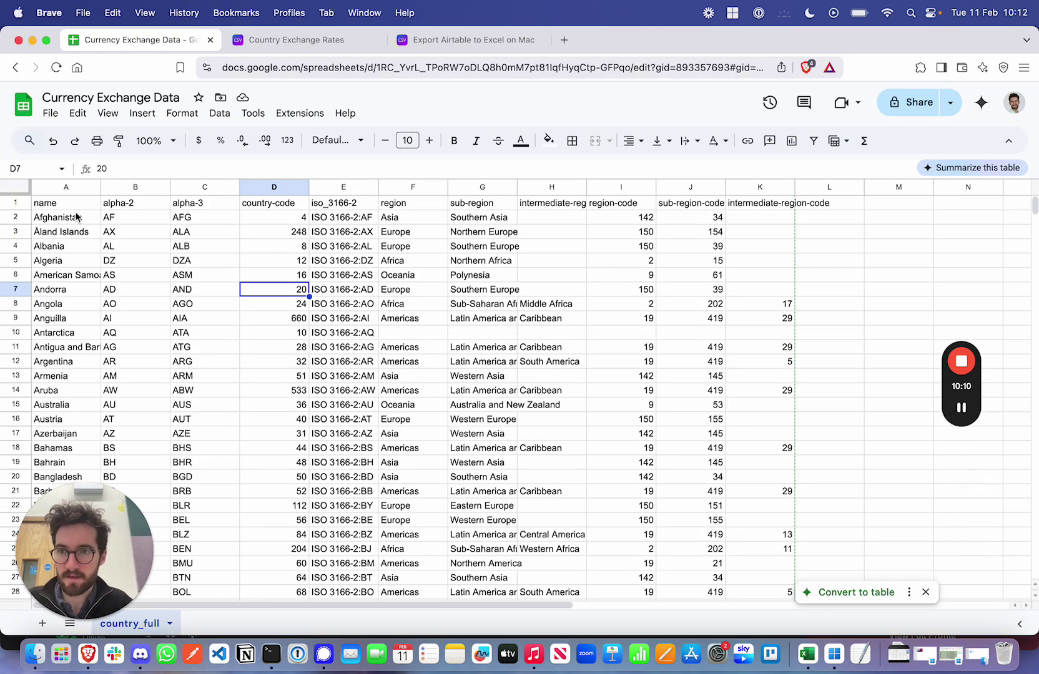
# Step: Edit cell A2 of country_full from Afghanistan to Afghanistan1 and commit the change
pyautogui.click(55, 205)
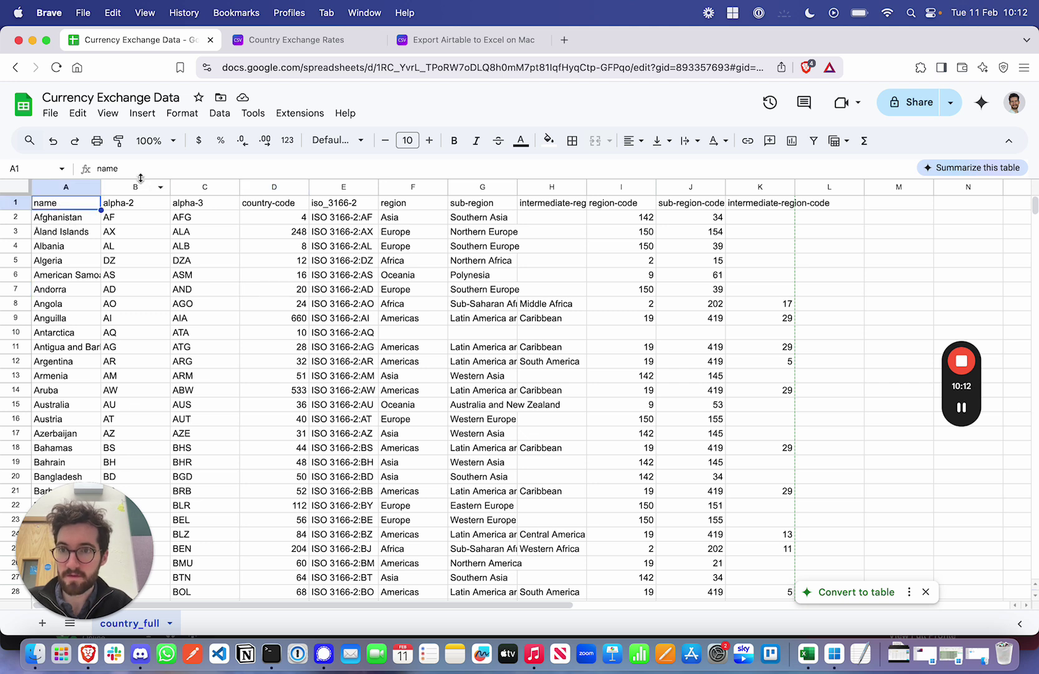
pyautogui.click(55, 224)
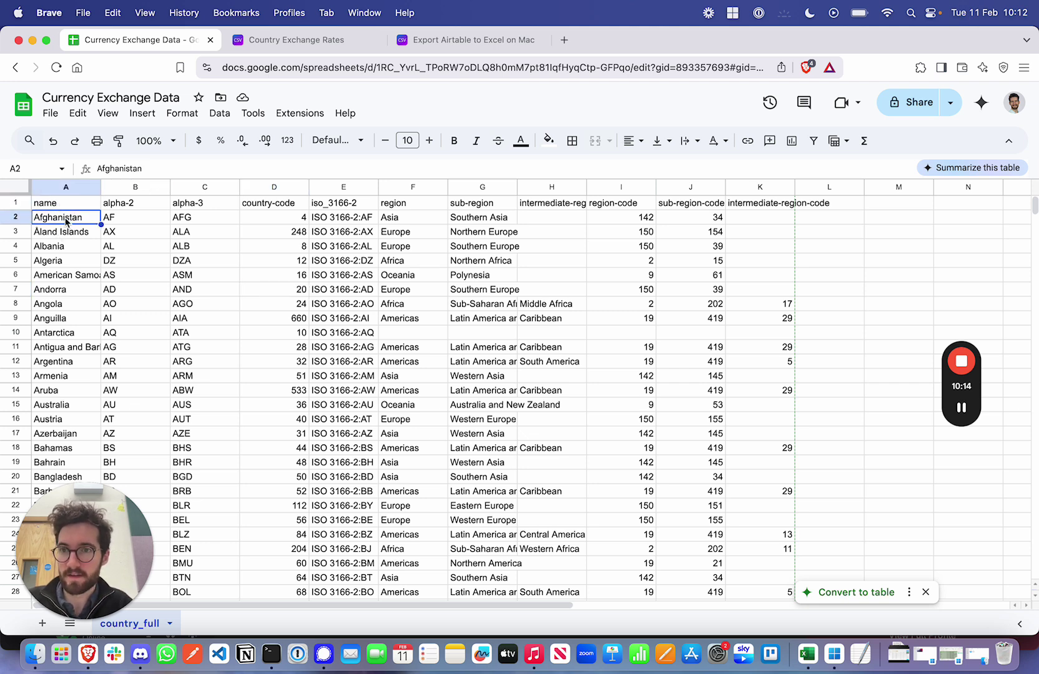
pyautogui.press('Return')
pyautogui.write('1')
pyautogui.click(298, 336)
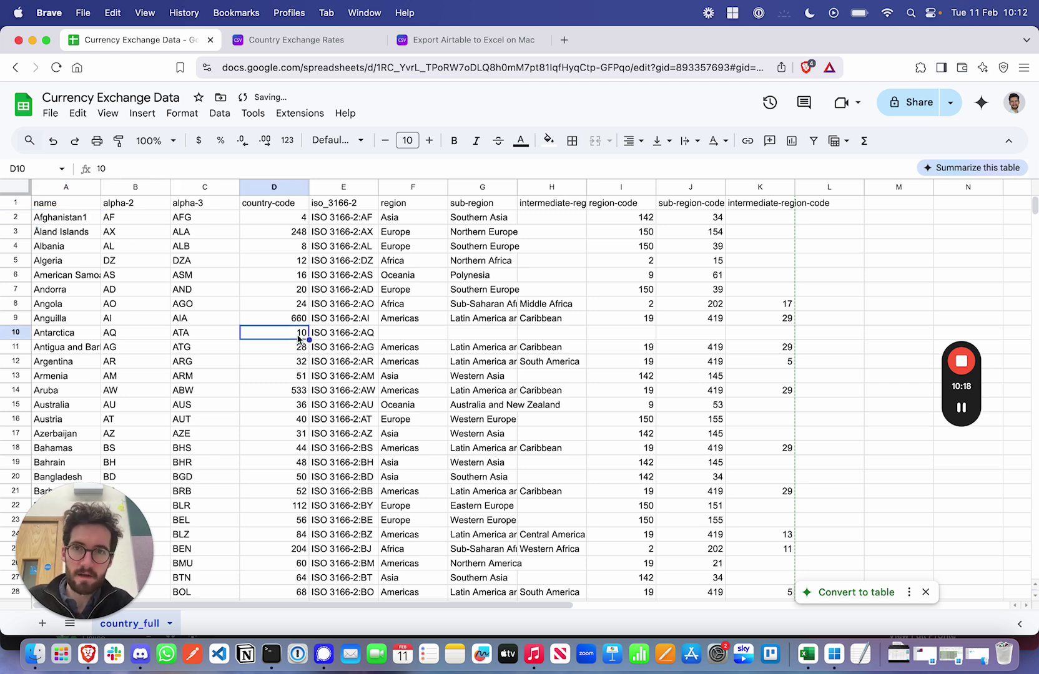
# Step: Refresh All in Excel so the table shows Afghanistan1, then return to the Country Exchange Rates tab
pyautogui.click(807, 654)
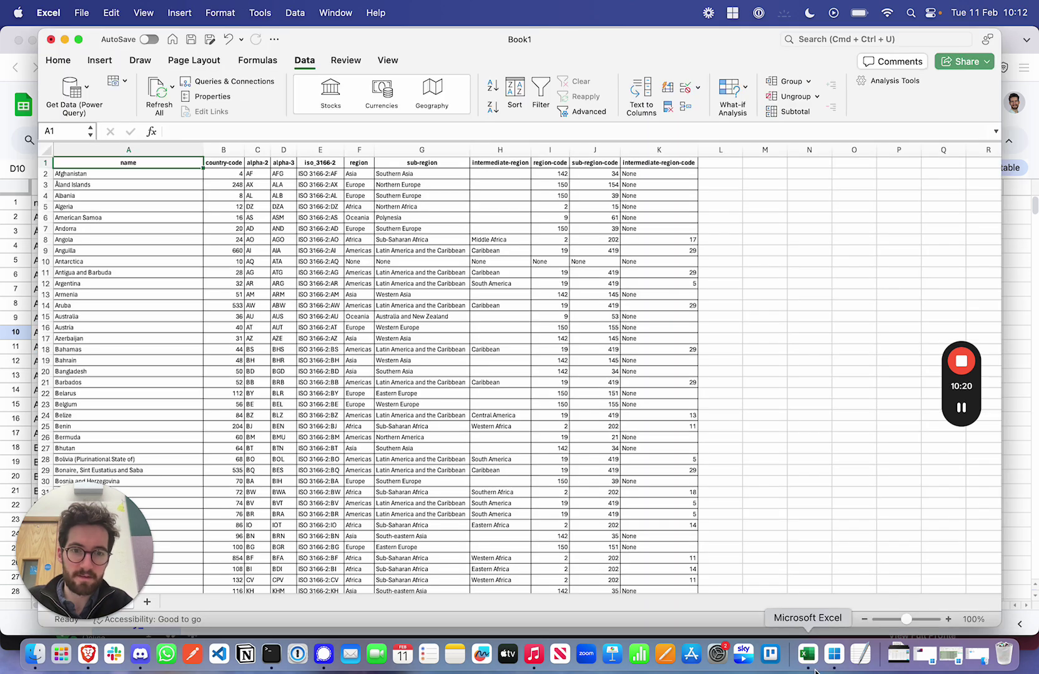
pyautogui.click(429, 263)
pyautogui.click(159, 88)
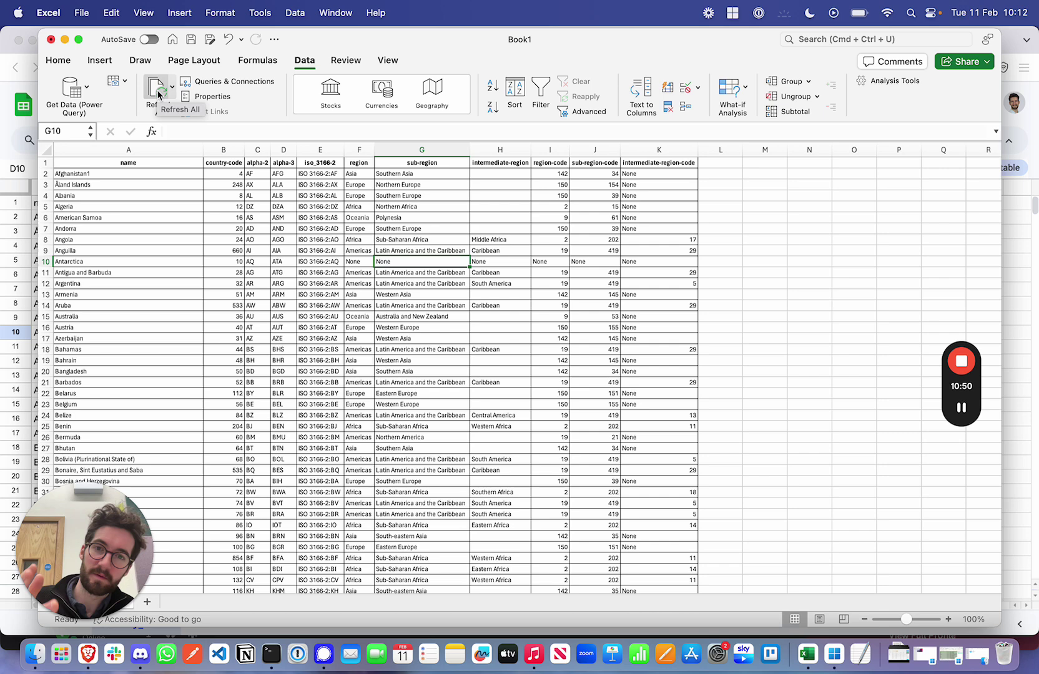
pyautogui.click(91, 665)
pyautogui.click(281, 46)
# Step: Close the export URLs dialog and open the CSV Getter Guides in a new browser tab
pyautogui.moveTo(962, 407)
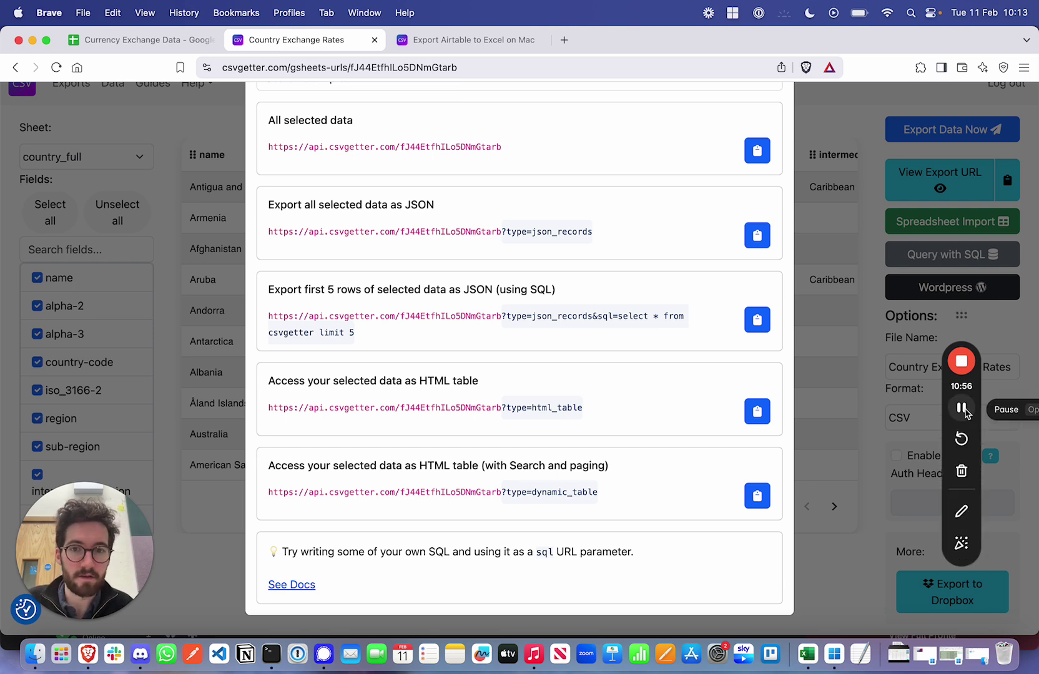
pyautogui.press('Escape')
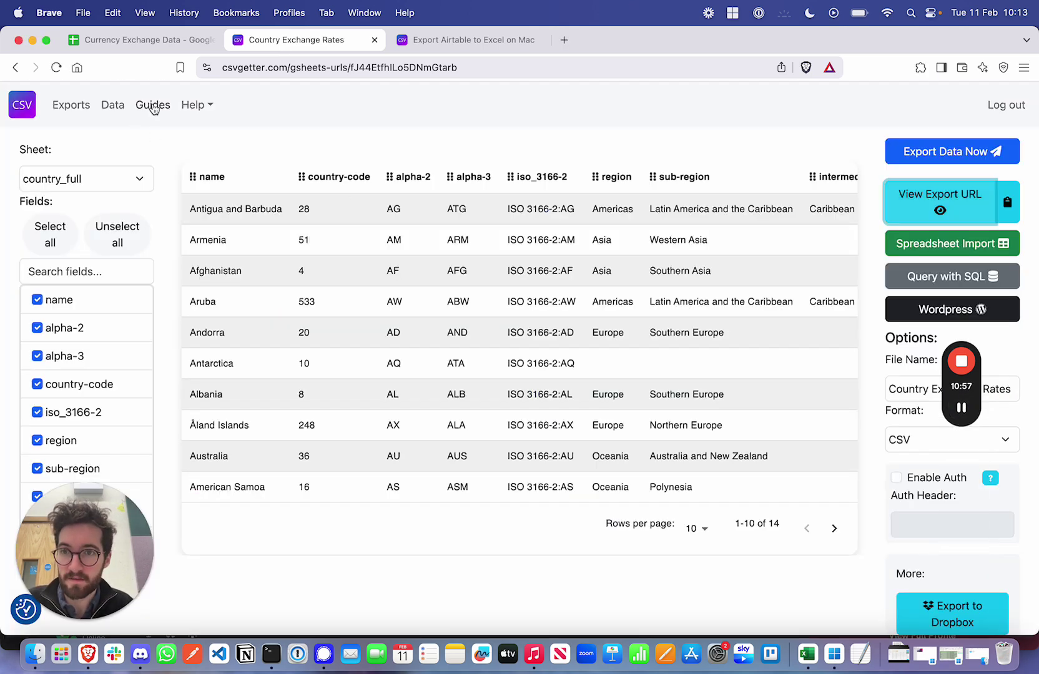
pyautogui.rightClick(153, 106)
pyautogui.click(220, 110)
pyautogui.click(425, 40)
# Step: Read the Export Airtable to Excel guide, then open the Help > Documentation in a new tab
pyautogui.scroll(-3, 387, 256)
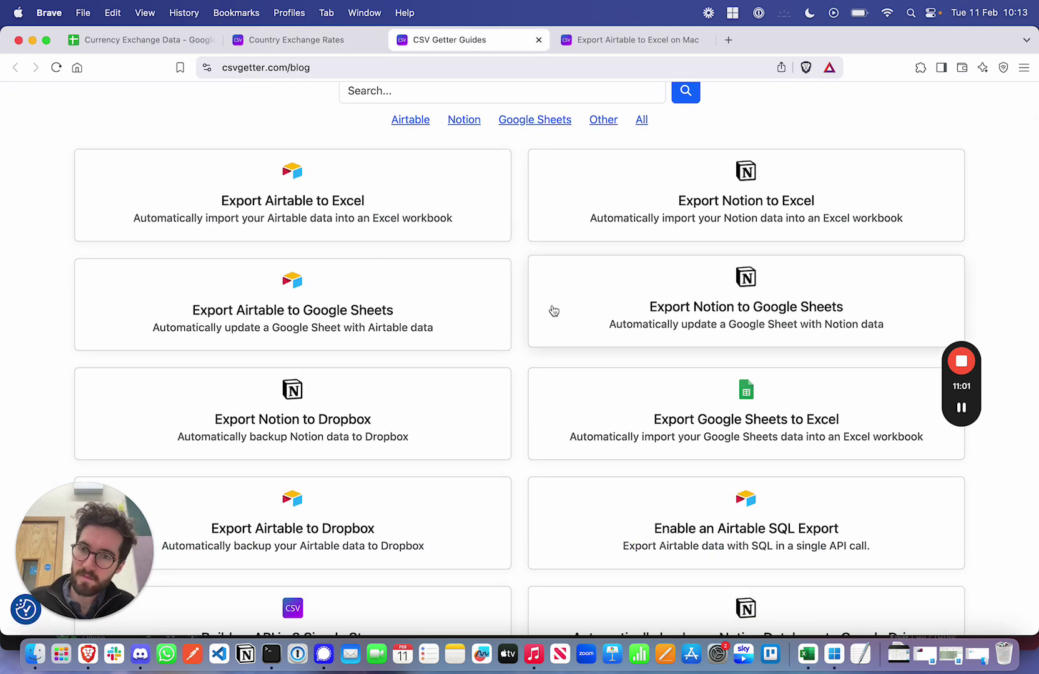
pyautogui.click(359, 200)
pyautogui.scroll(-15, 598, 450)
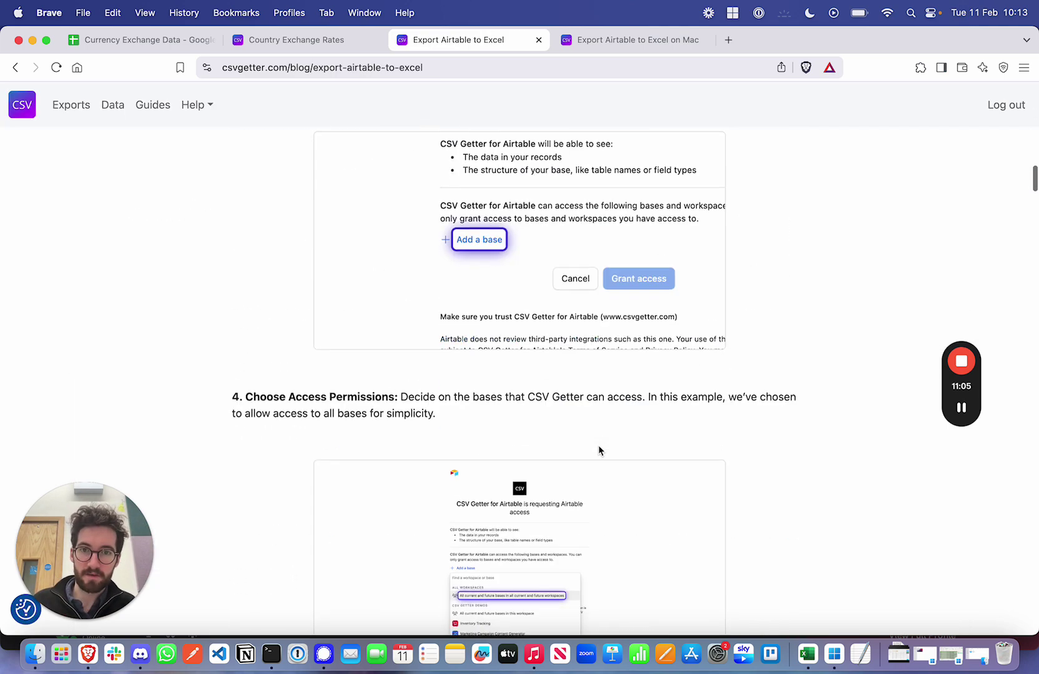
pyautogui.scroll(15, 598, 450)
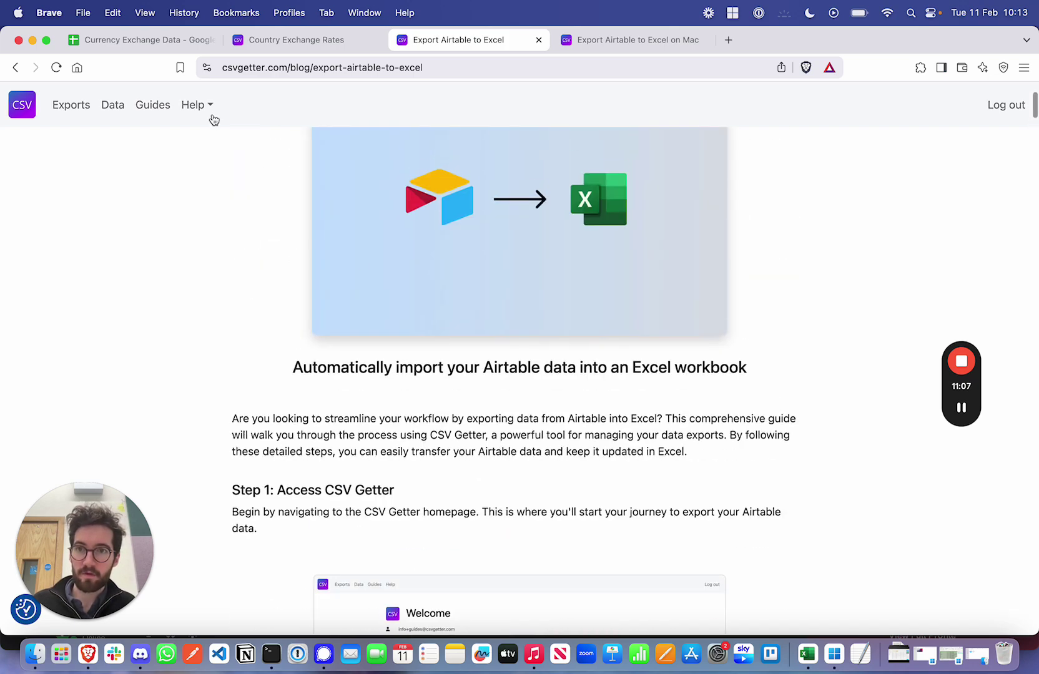
pyautogui.click(211, 112)
pyautogui.click(213, 139)
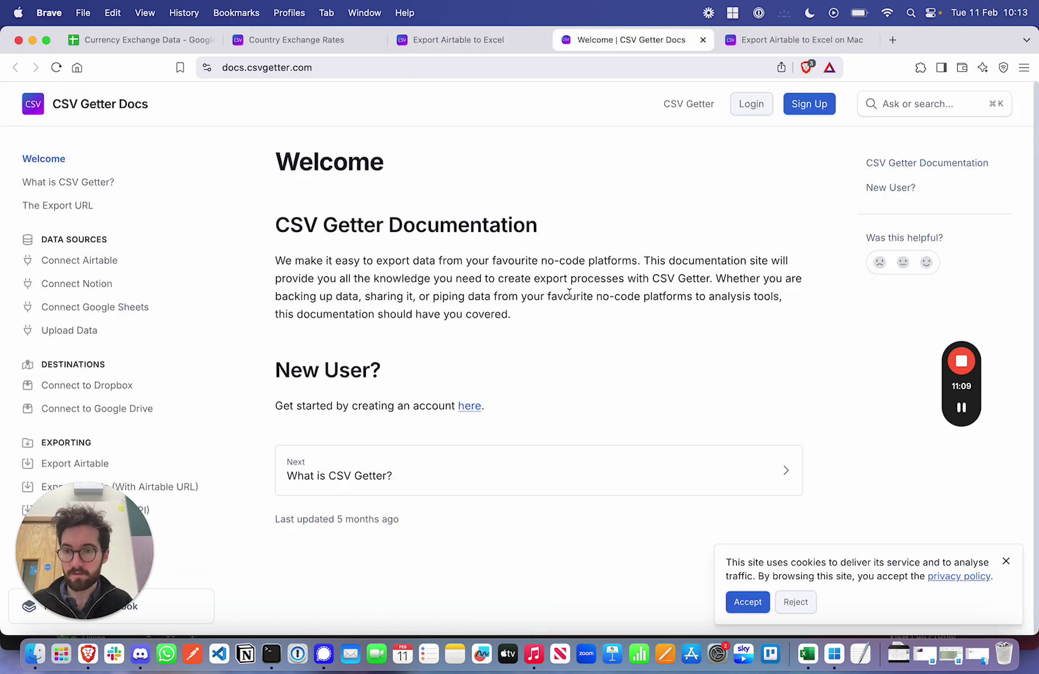
# Step: Read the docs page on the "Type" parameter
pyautogui.scroll(-5, 101, 300)
pyautogui.scroll(-7, 101, 299)
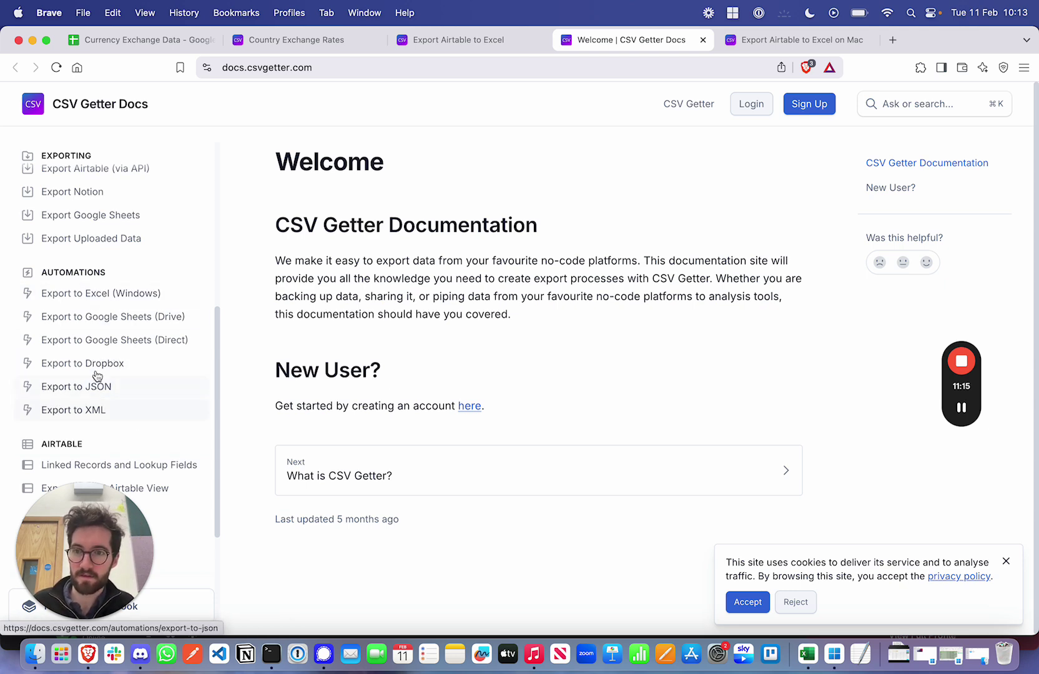
pyautogui.scroll(-6, 106, 369)
pyautogui.click(105, 391)
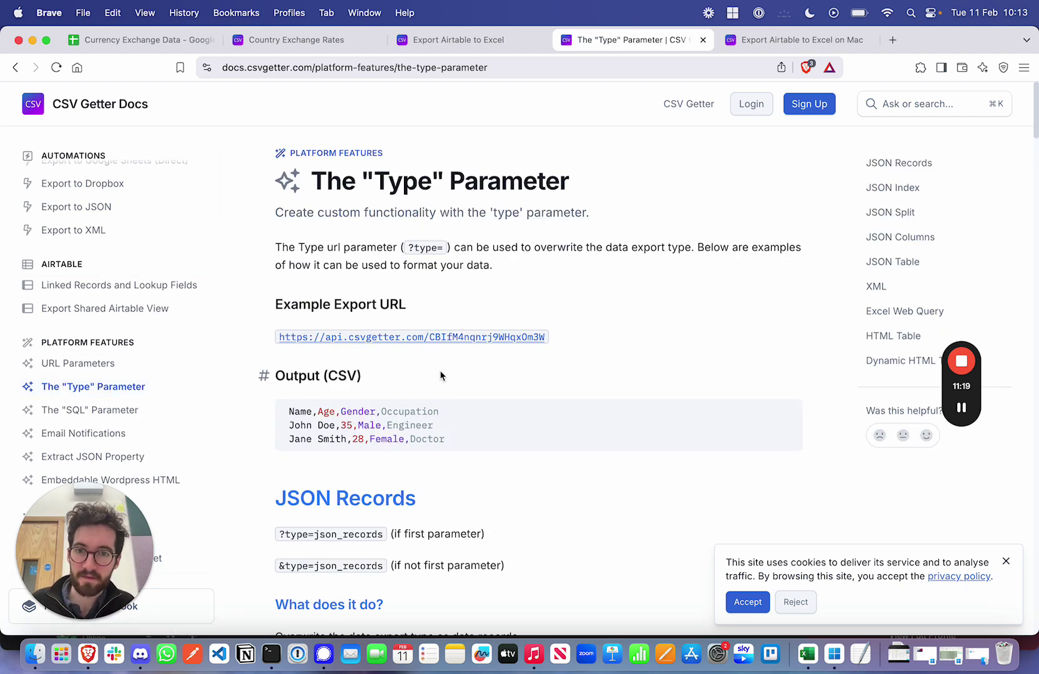
pyautogui.scroll(-3, 441, 374)
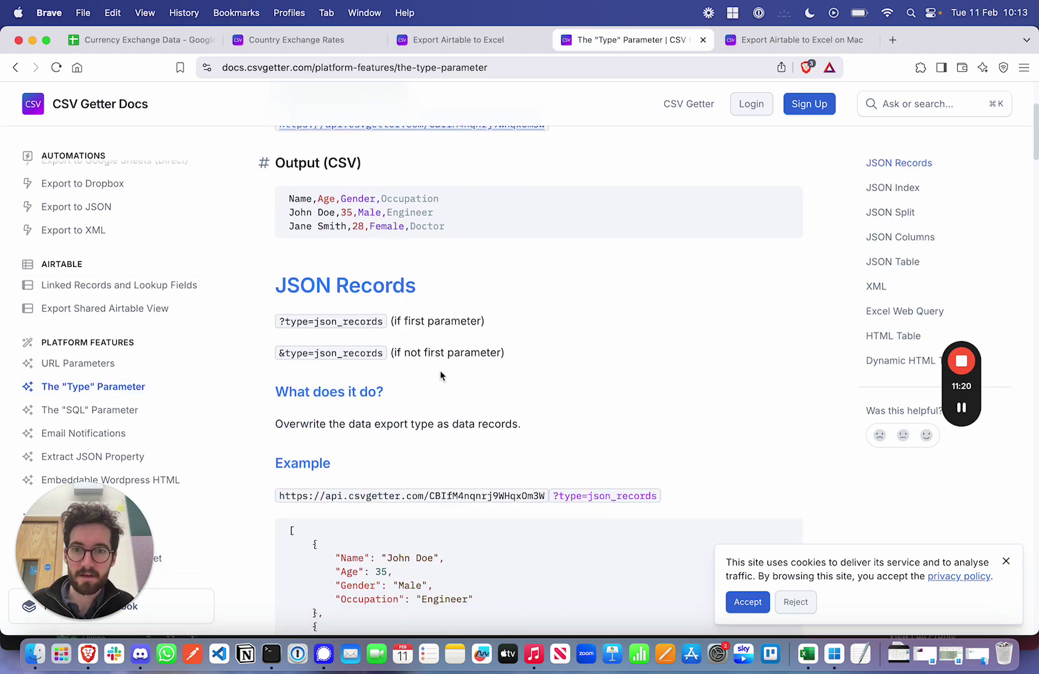
# Step: From the Export Airtable to Excel guide tab, open Help > Ask the Community forum
pyautogui.click(452, 40)
pyautogui.click(197, 104)
pyautogui.click(217, 161)
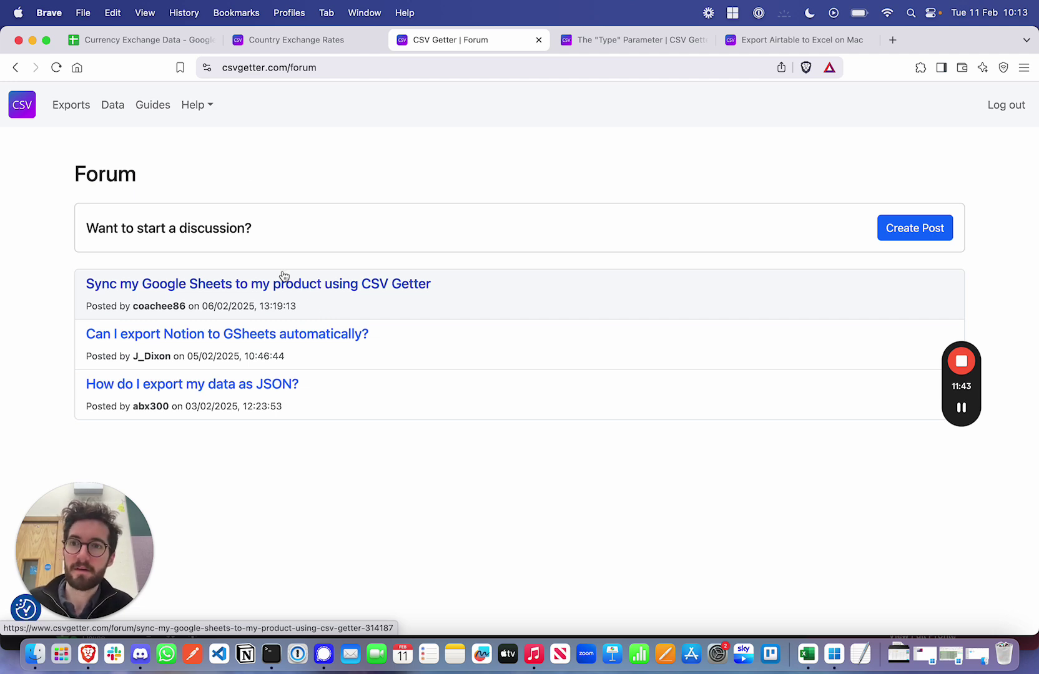
# Step: Switch back to the Currency Exchange Data spreadsheet's country_full sheet
pyautogui.click(124, 40)
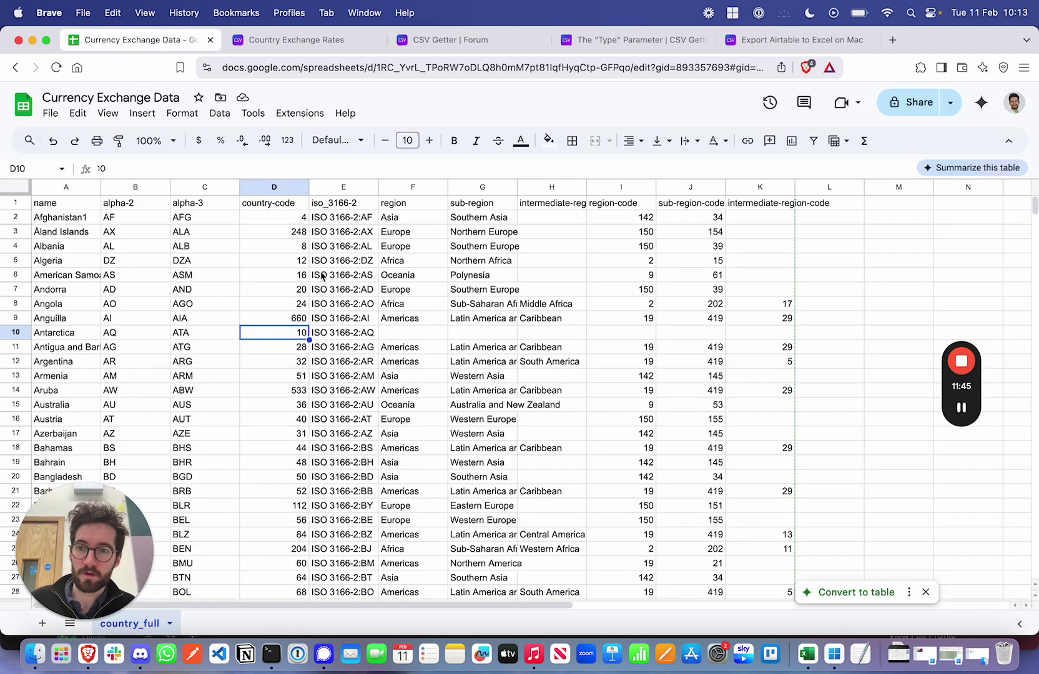